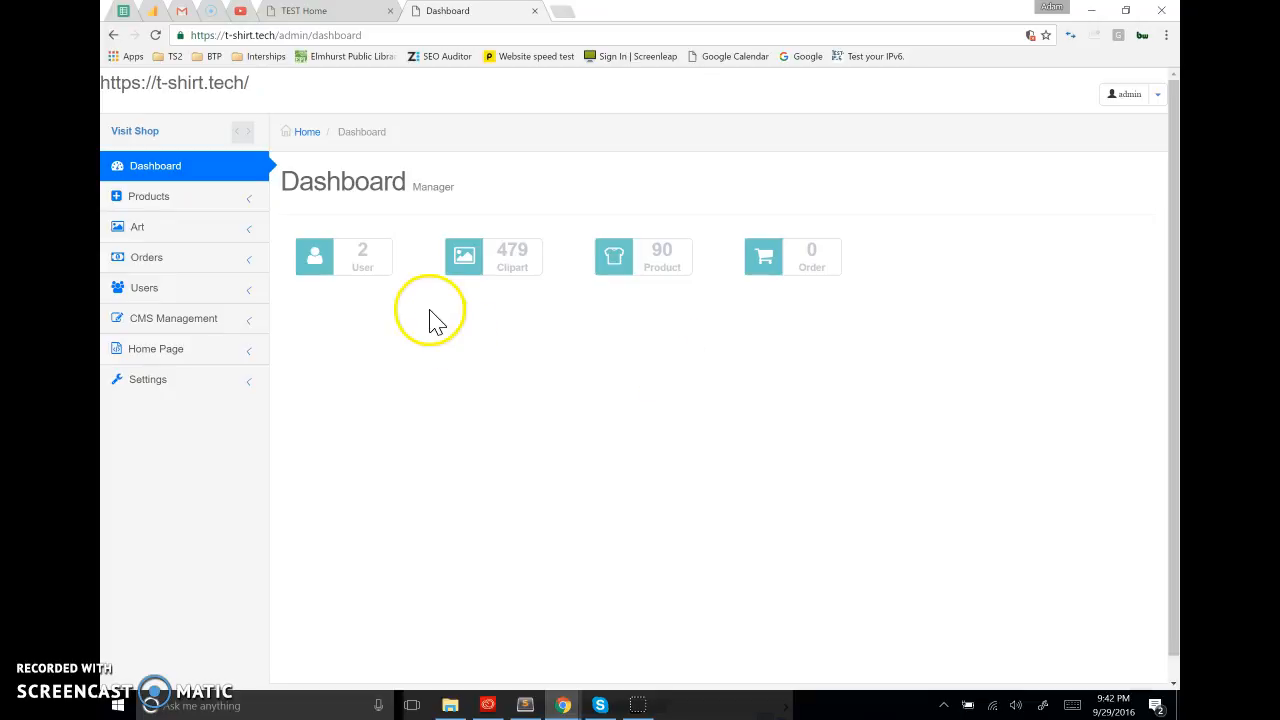
Open the Products page's entry for editing in the Static Page SEO list under CMS Management
click(160, 320)
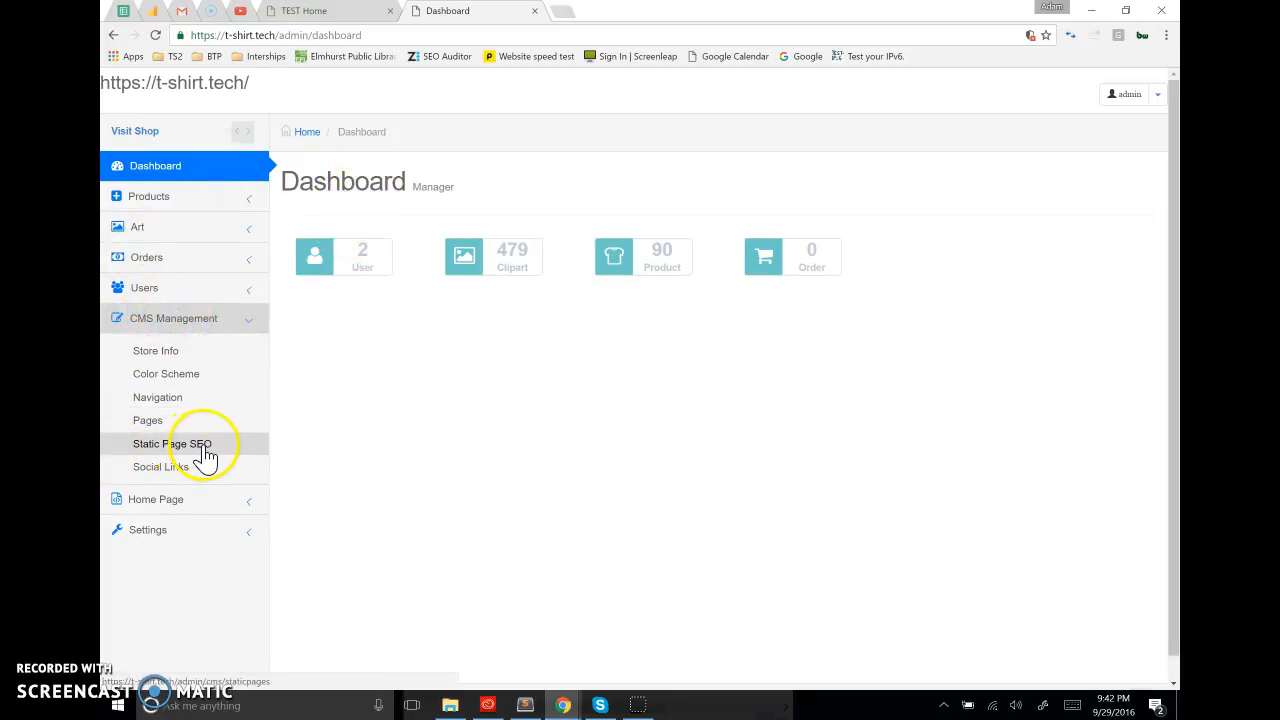
click(222, 452)
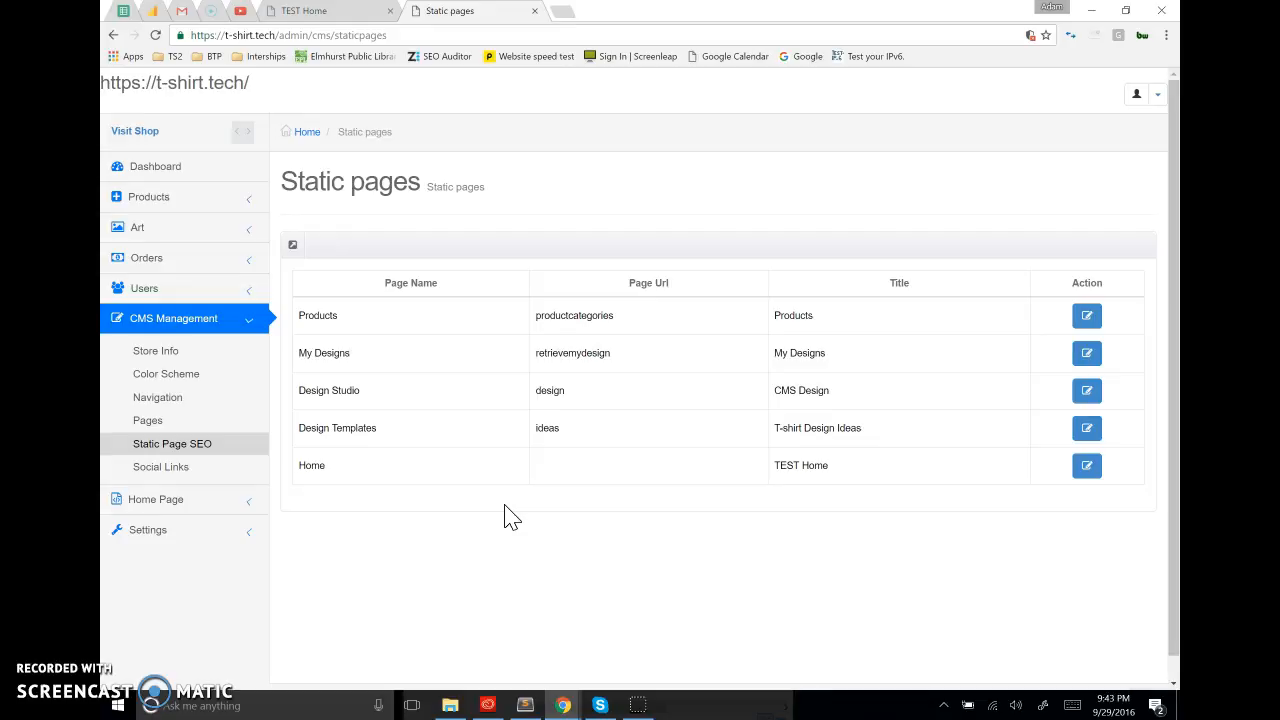
click(1088, 326)
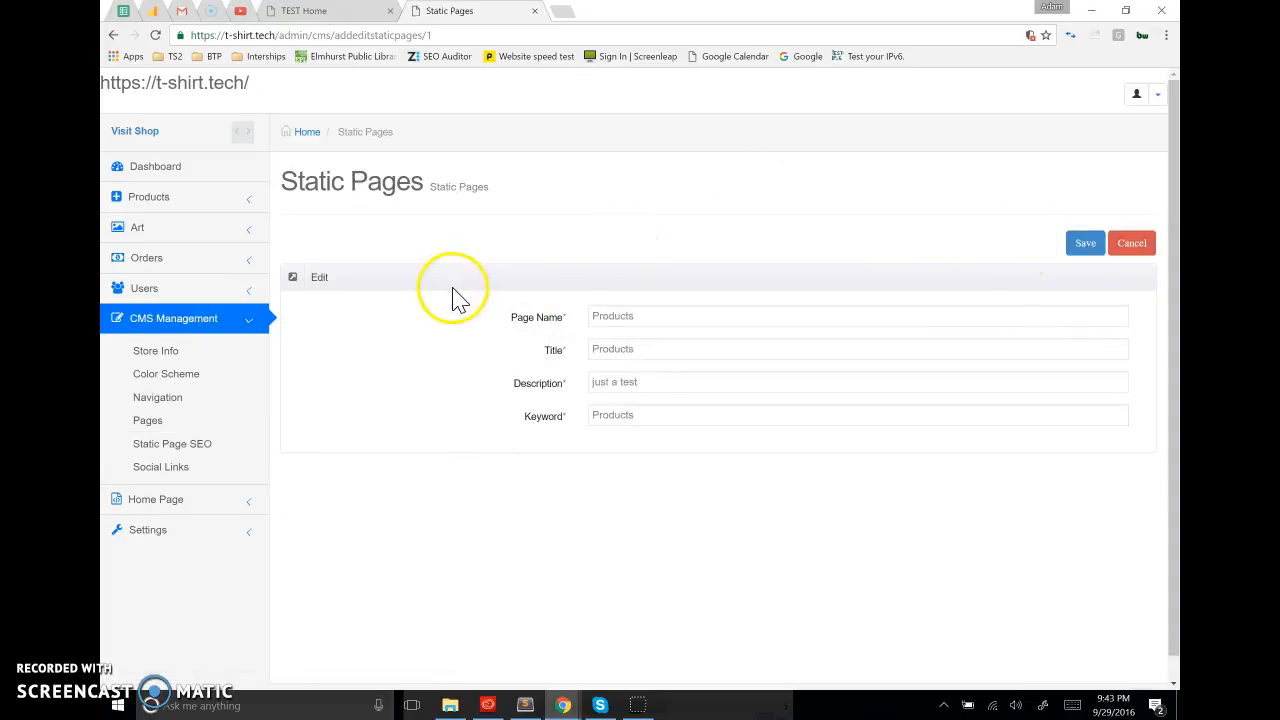
Review the Page Name, Title, Description and Keyword fields of the Products static page
drag(500, 322, 571, 394)
drag(508, 421, 571, 429)
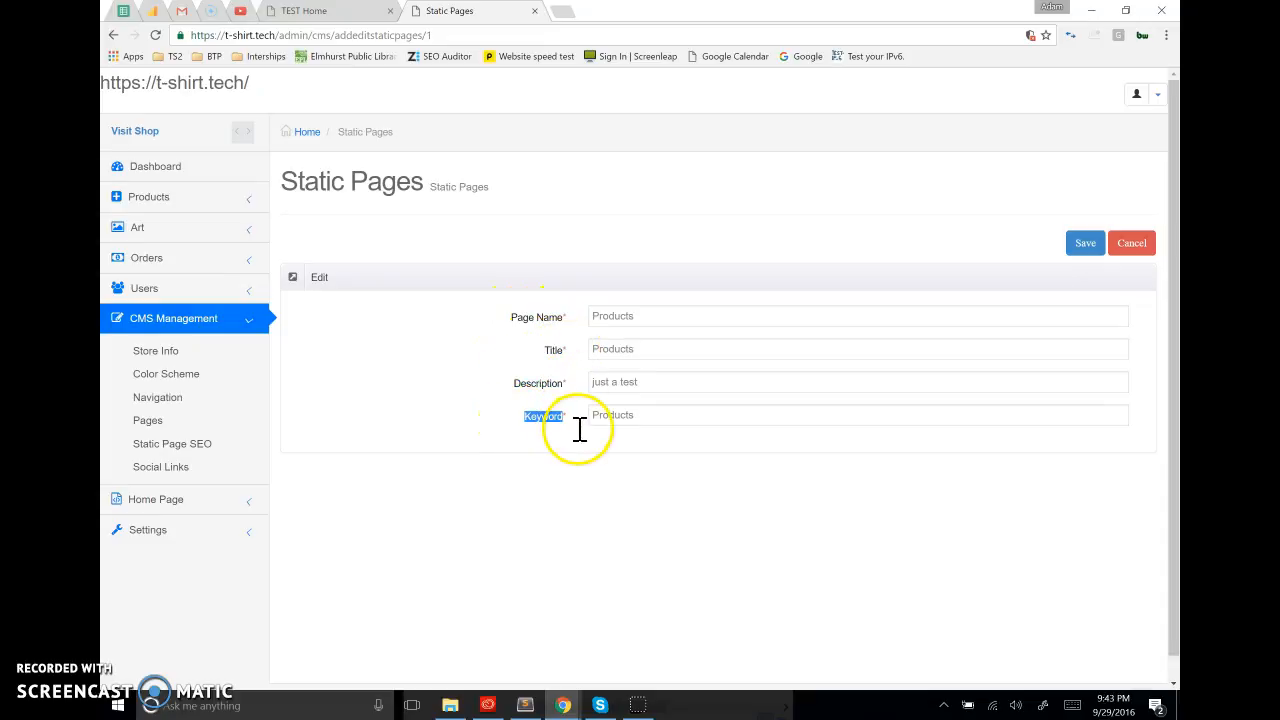
double_click(669, 319)
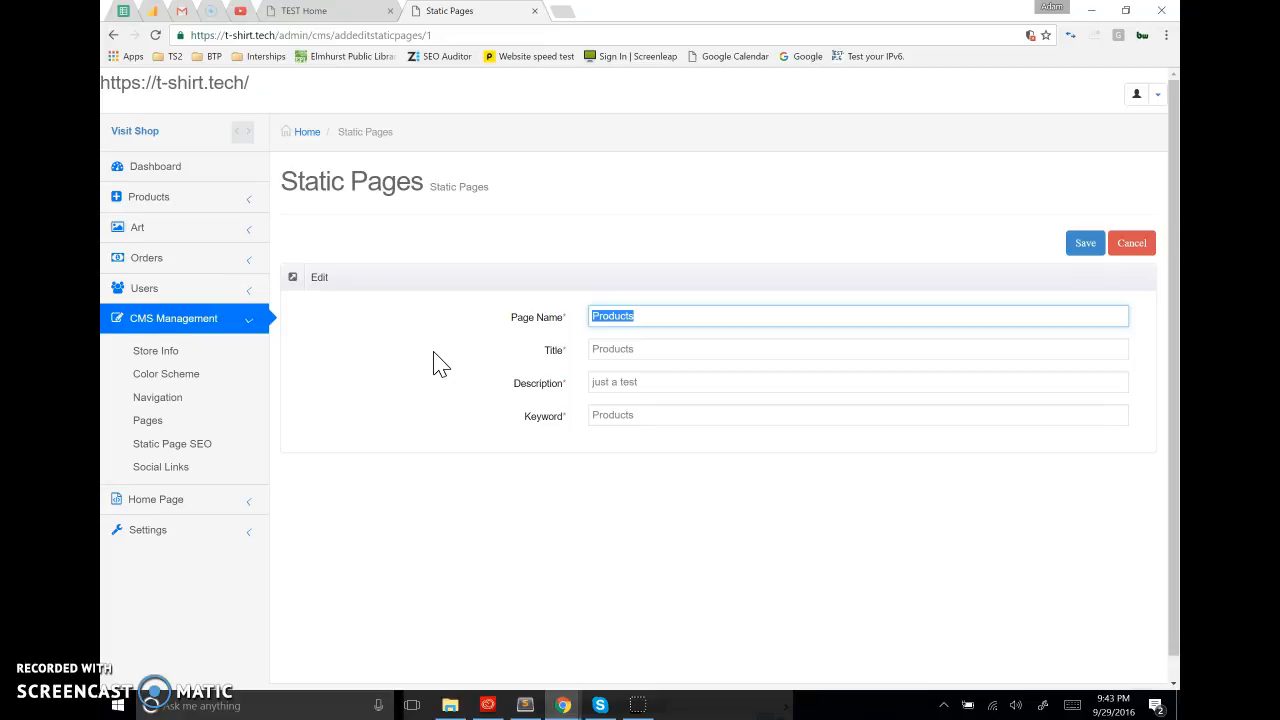
click(679, 313)
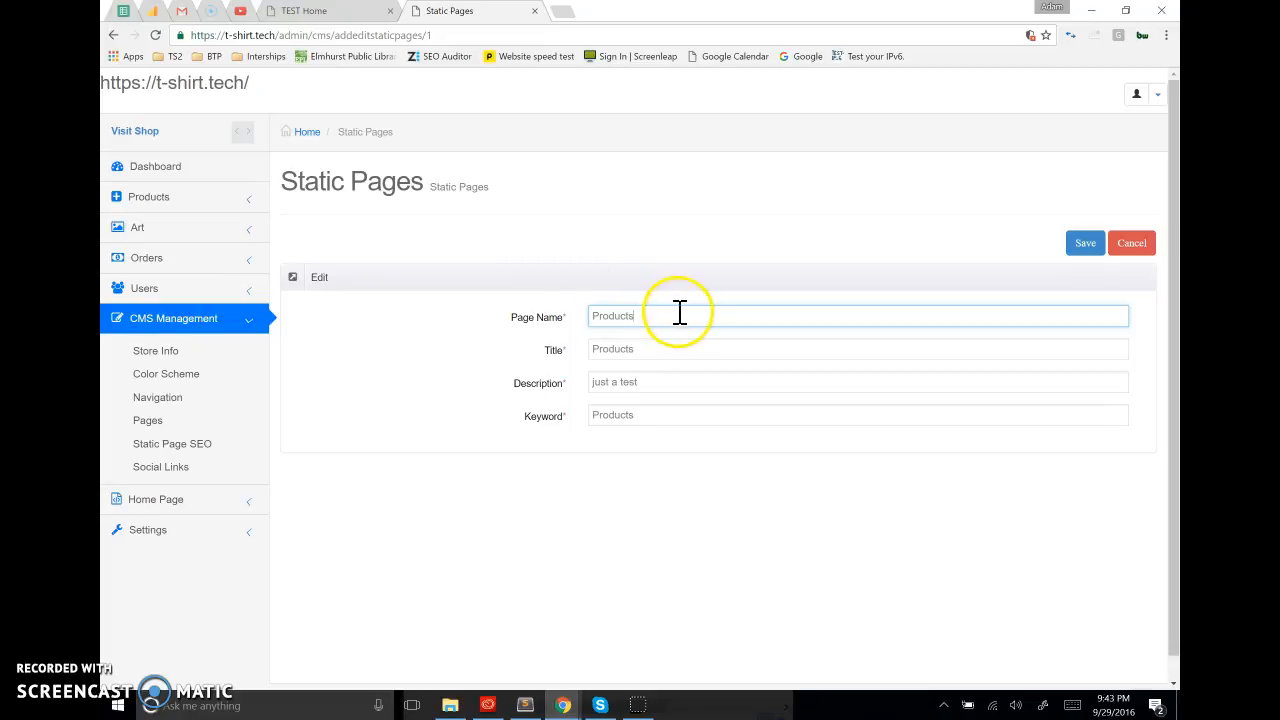
drag(680, 314, 451, 323)
click(674, 354)
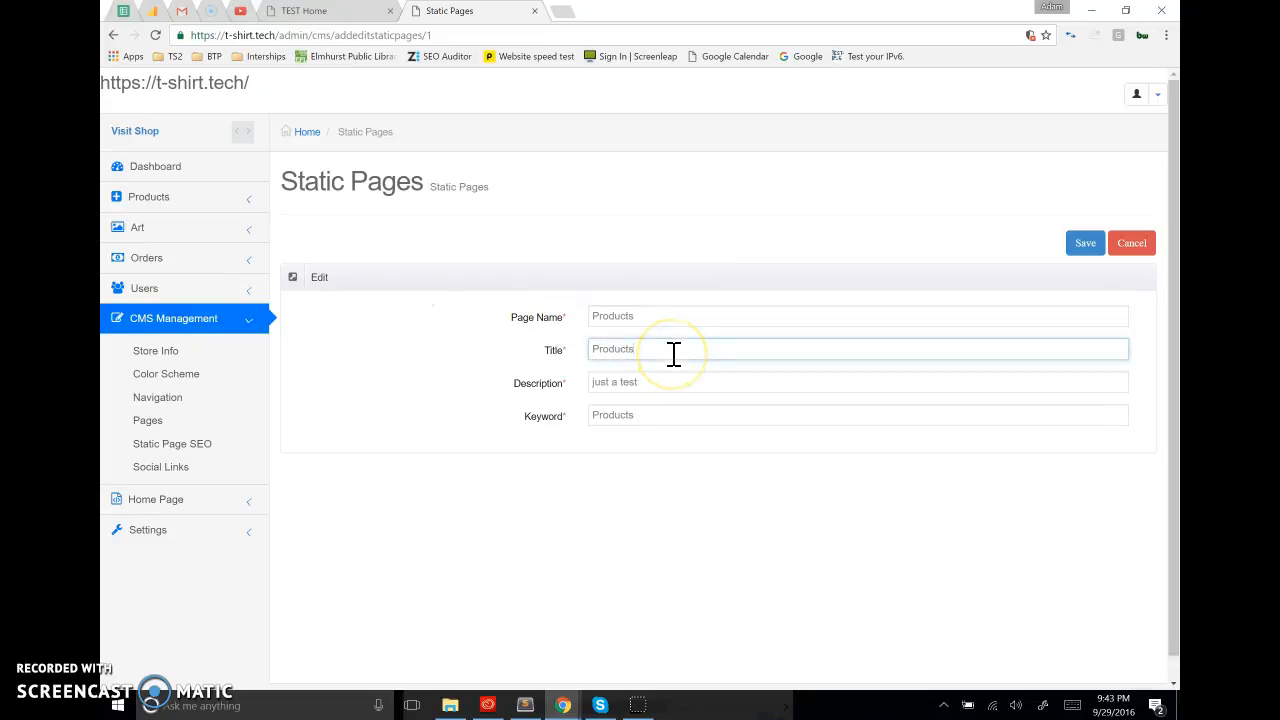
double_click(553, 350)
double_click(540, 384)
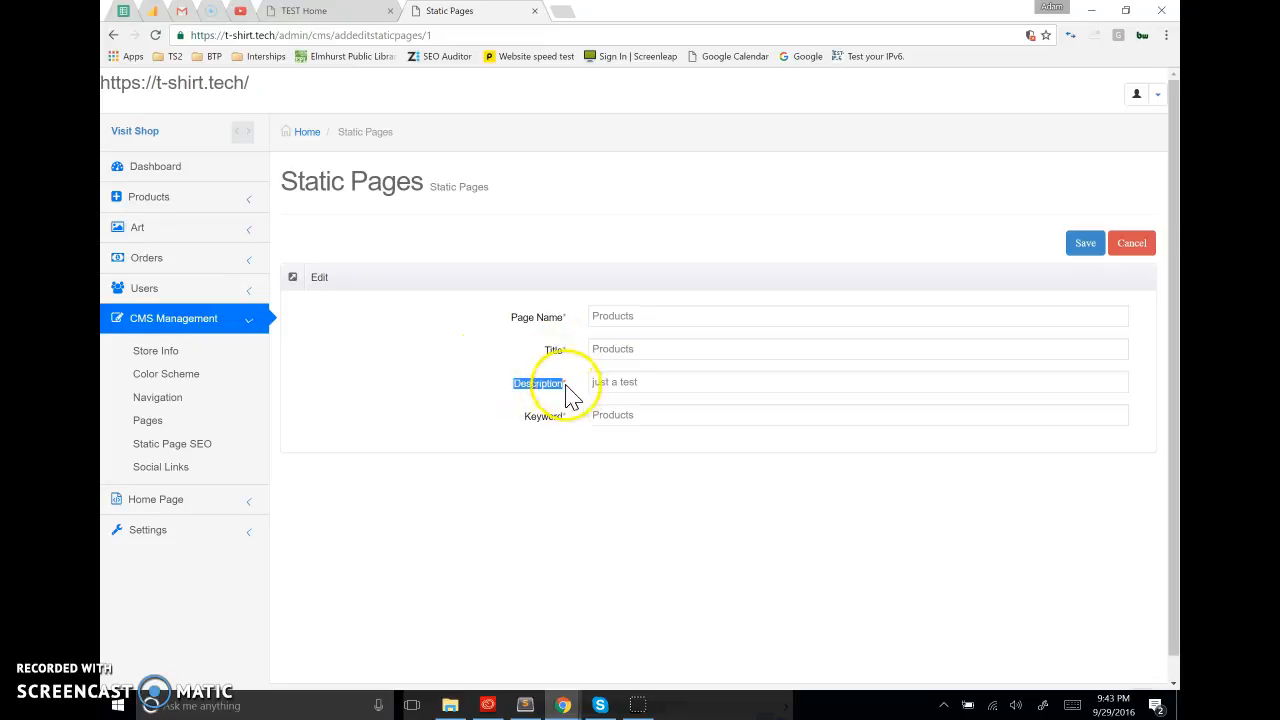
click(524, 364)
Search Google for "hair care products" in a new browser tab, using the corrected spelling
click(564, 12)
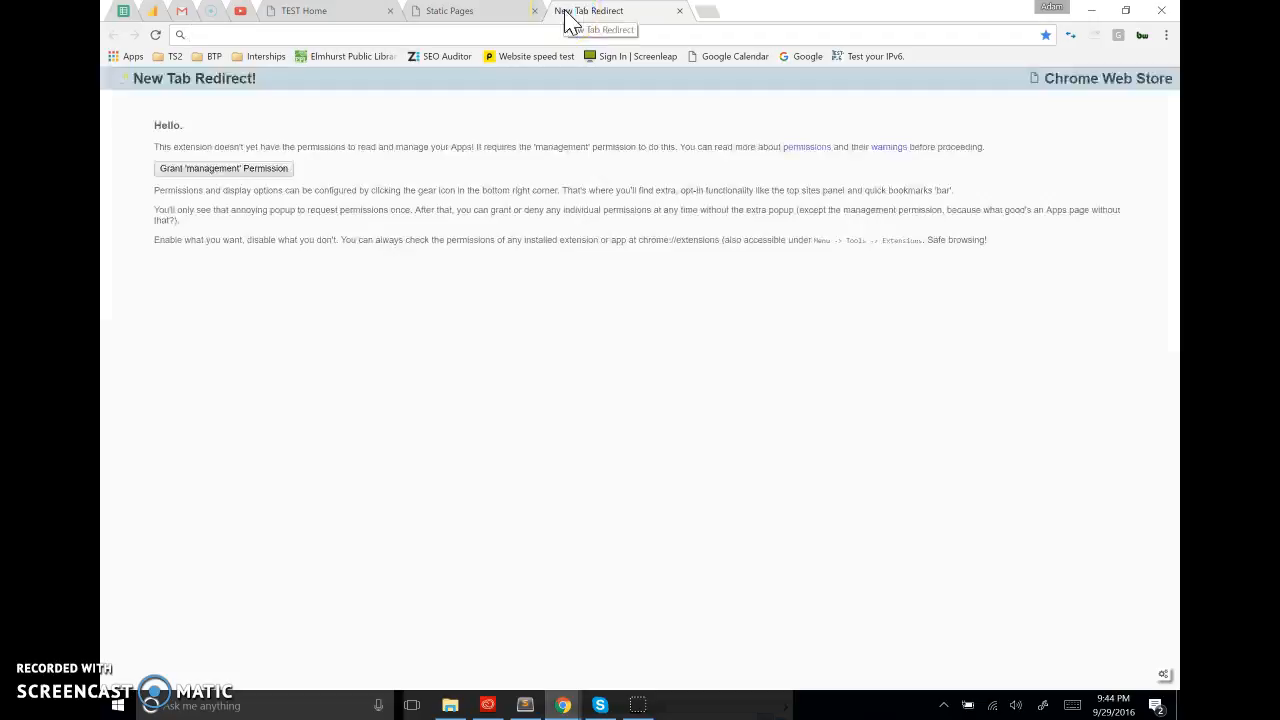
text(hair care productrs)
key(Return)
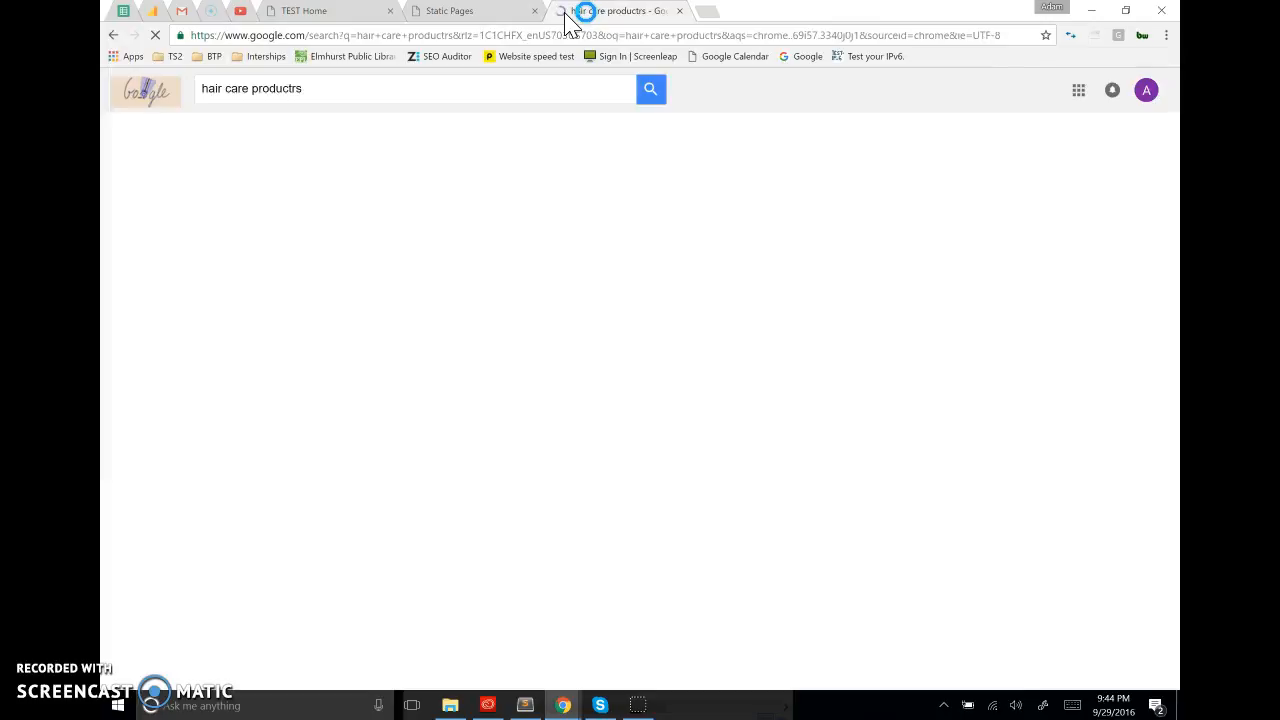
click(409, 206)
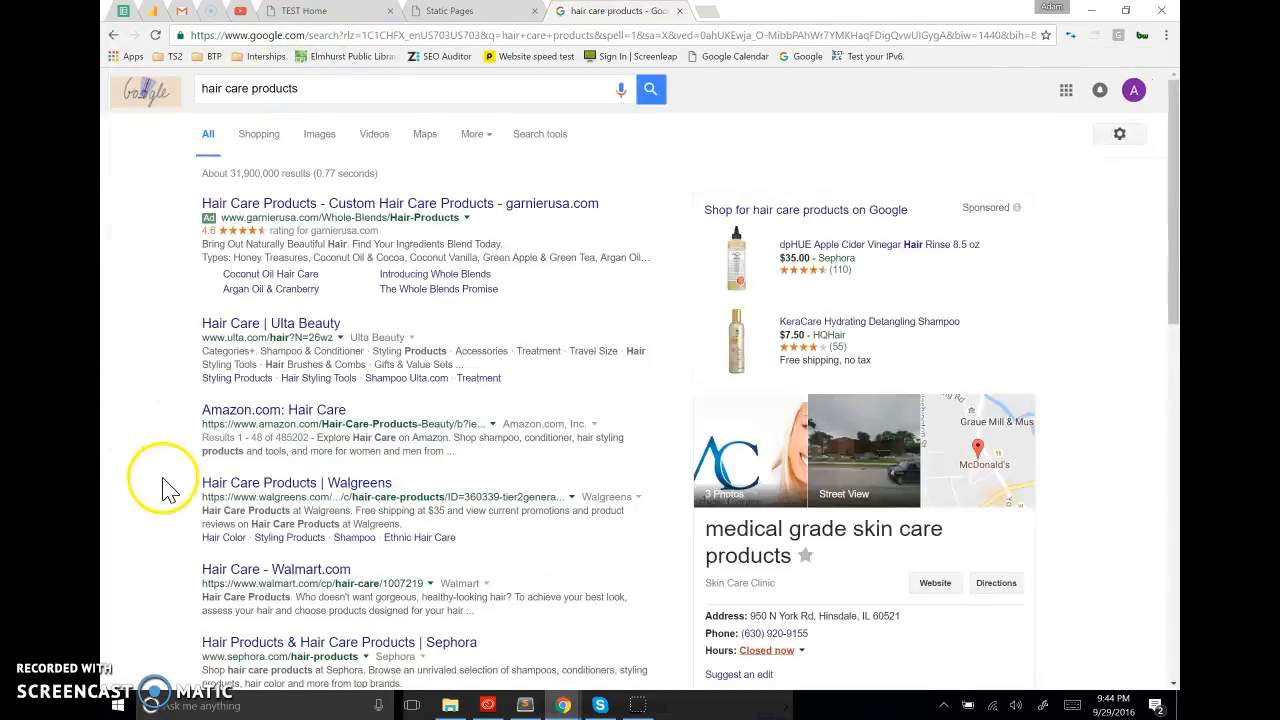
Look through the hair care search results to see how page titles and descriptions are listed
scroll(167, 490, down, 3)
scroll(167, 490, down, 2)
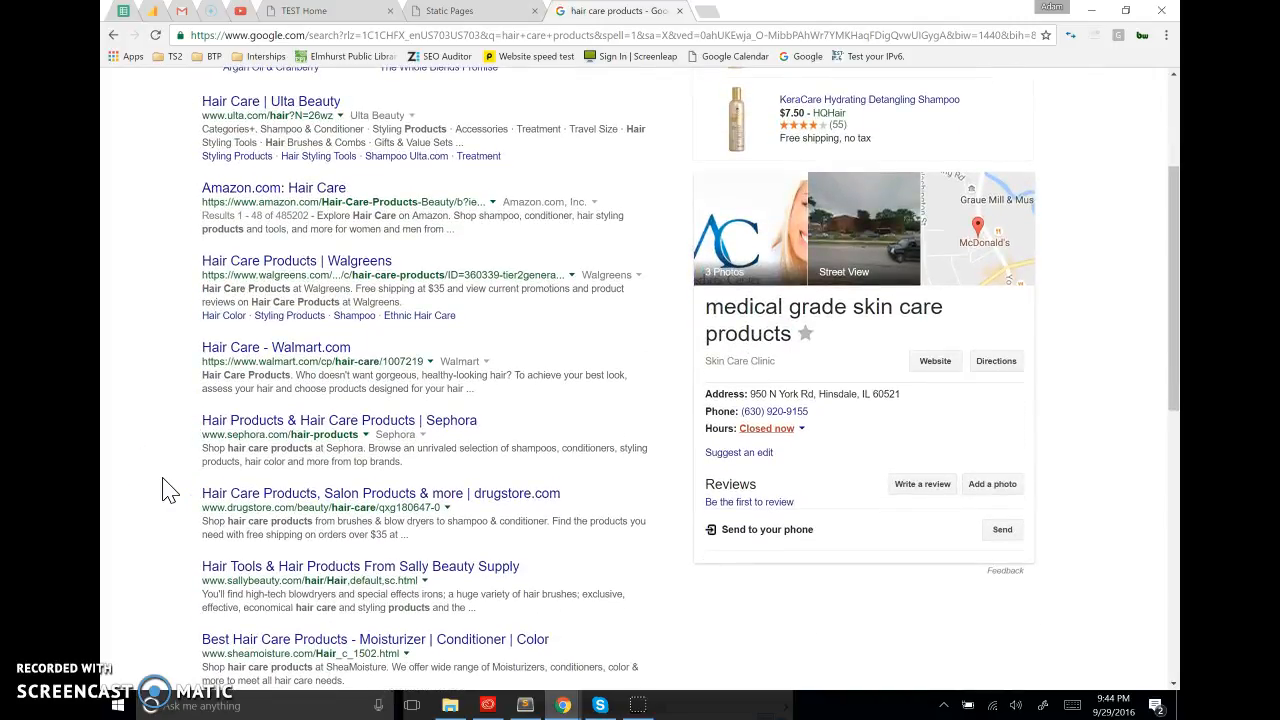
scroll(167, 490, up, 4)
scroll(167, 490, down, 3)
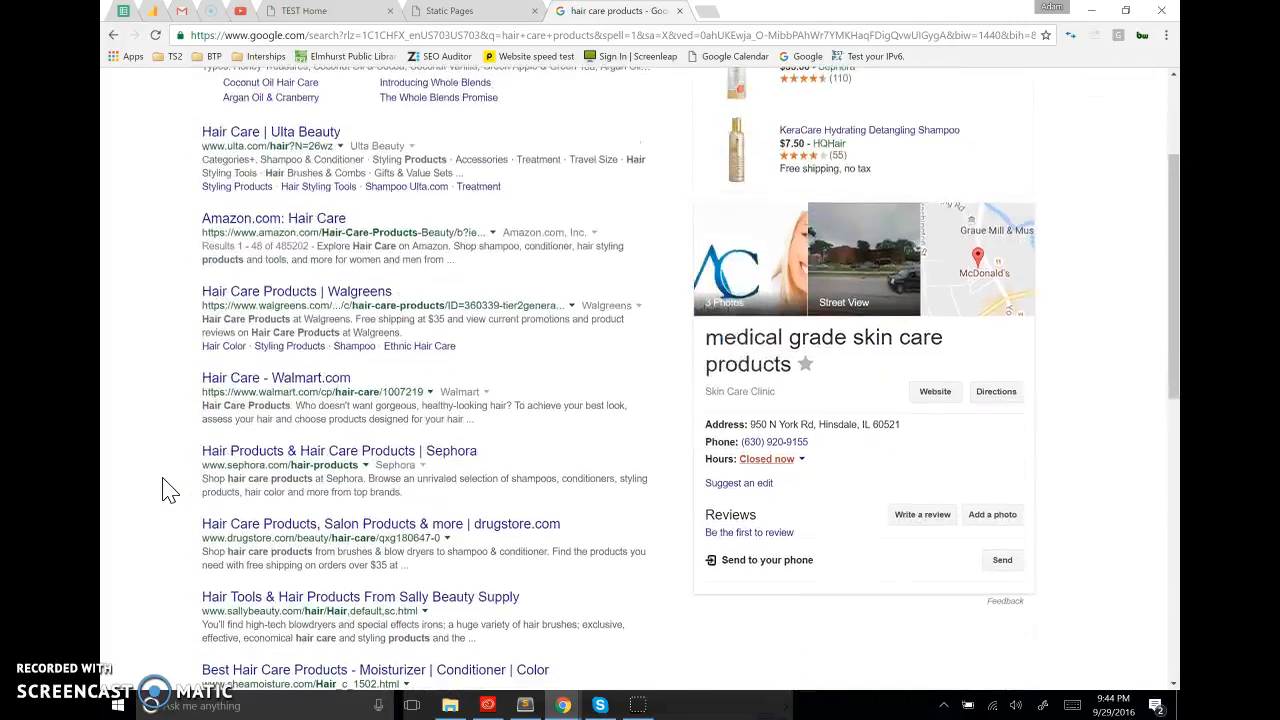
scroll(167, 490, up, 2)
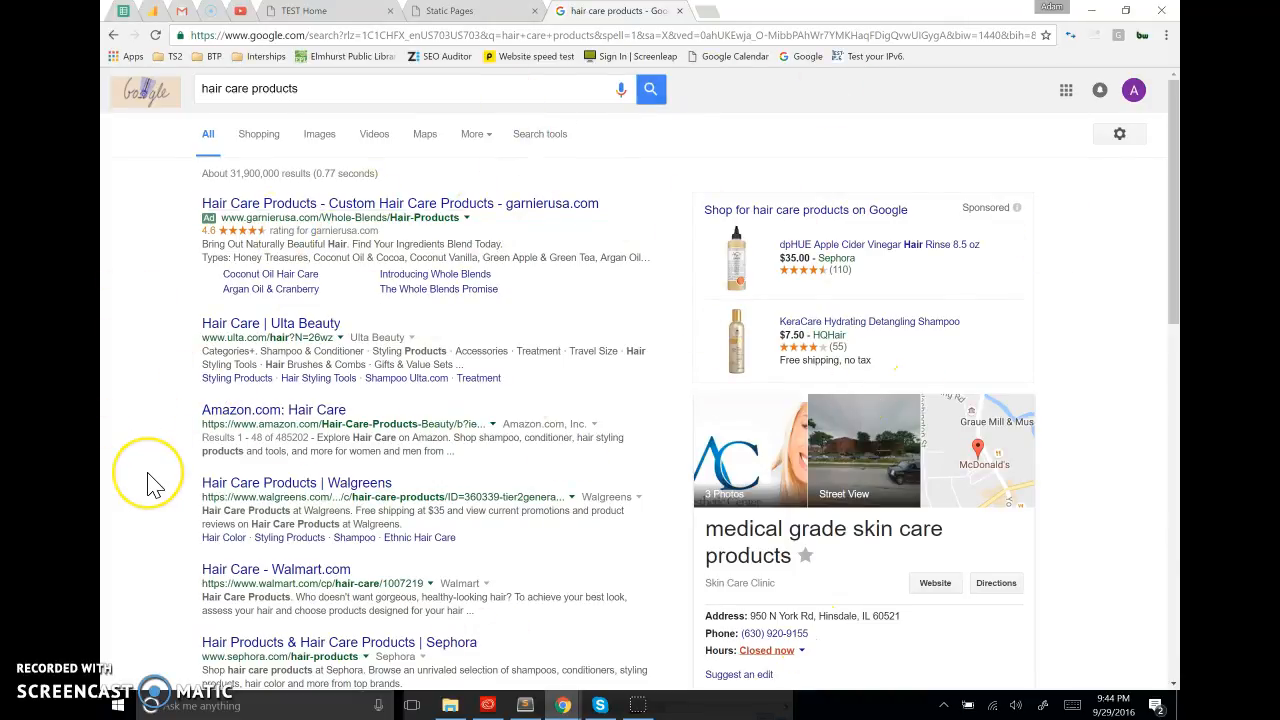
scroll(150, 480, down, 1)
scroll(150, 483, down, 2)
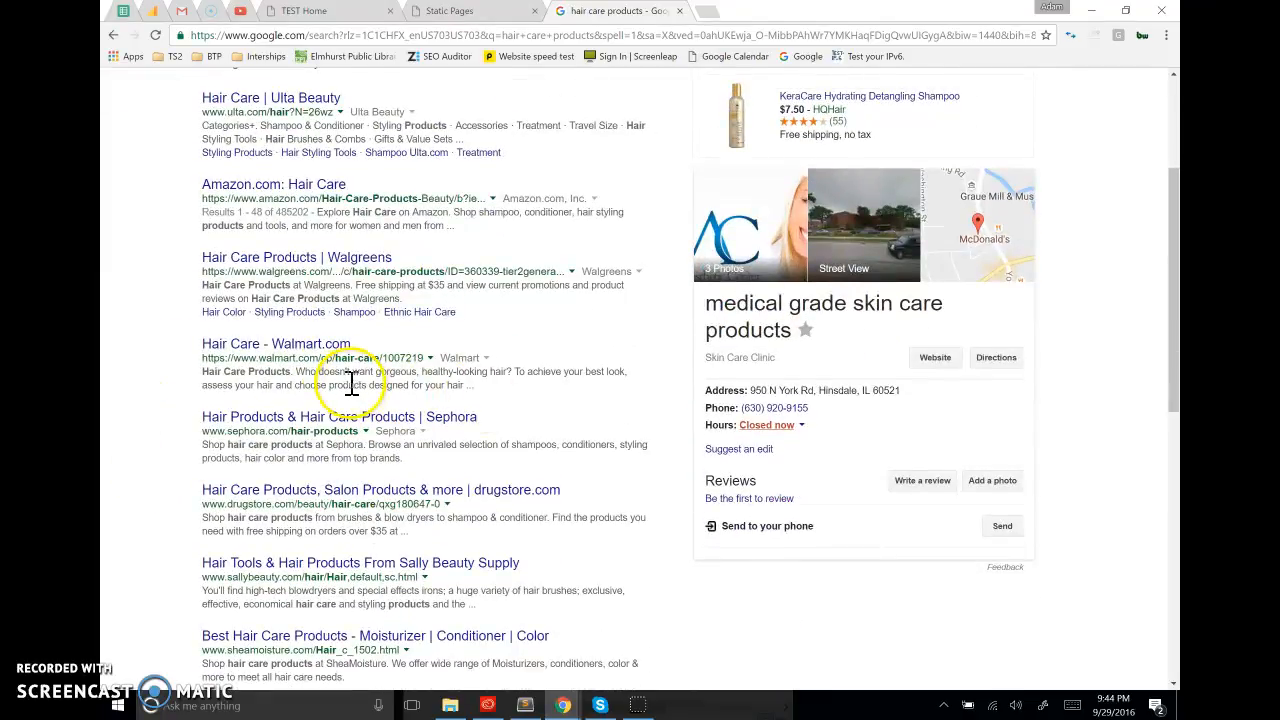
Examine the title, web address and description of the Walmart hair care result and compare it with the Walgreens one
drag(178, 351, 212, 355)
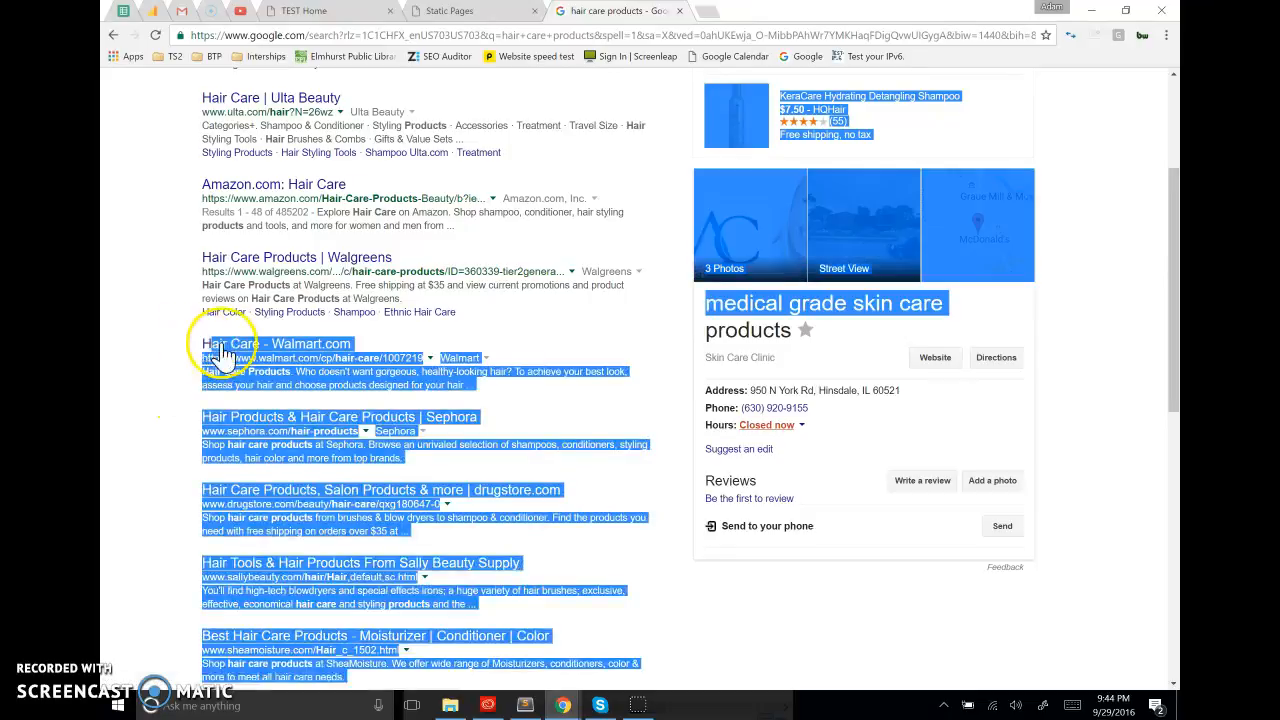
click(171, 337)
drag(374, 350, 186, 350)
click(186, 350)
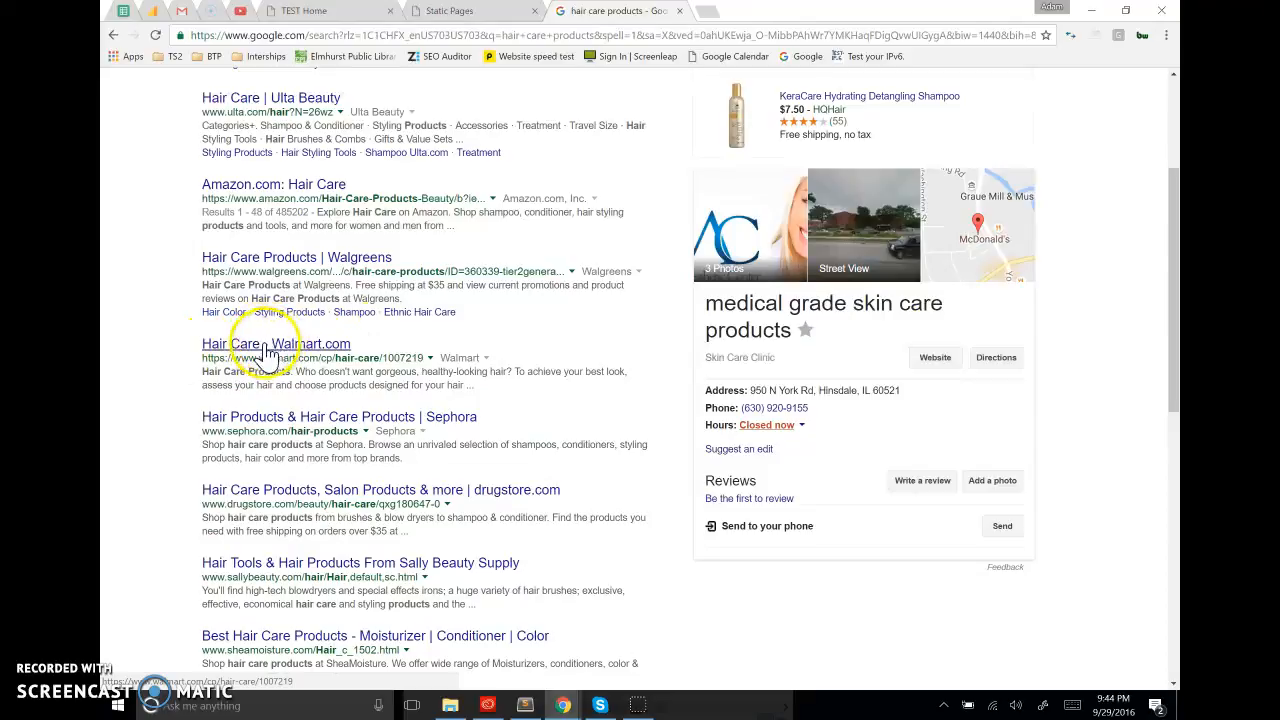
drag(200, 366, 262, 377)
click(512, 373)
click(174, 387)
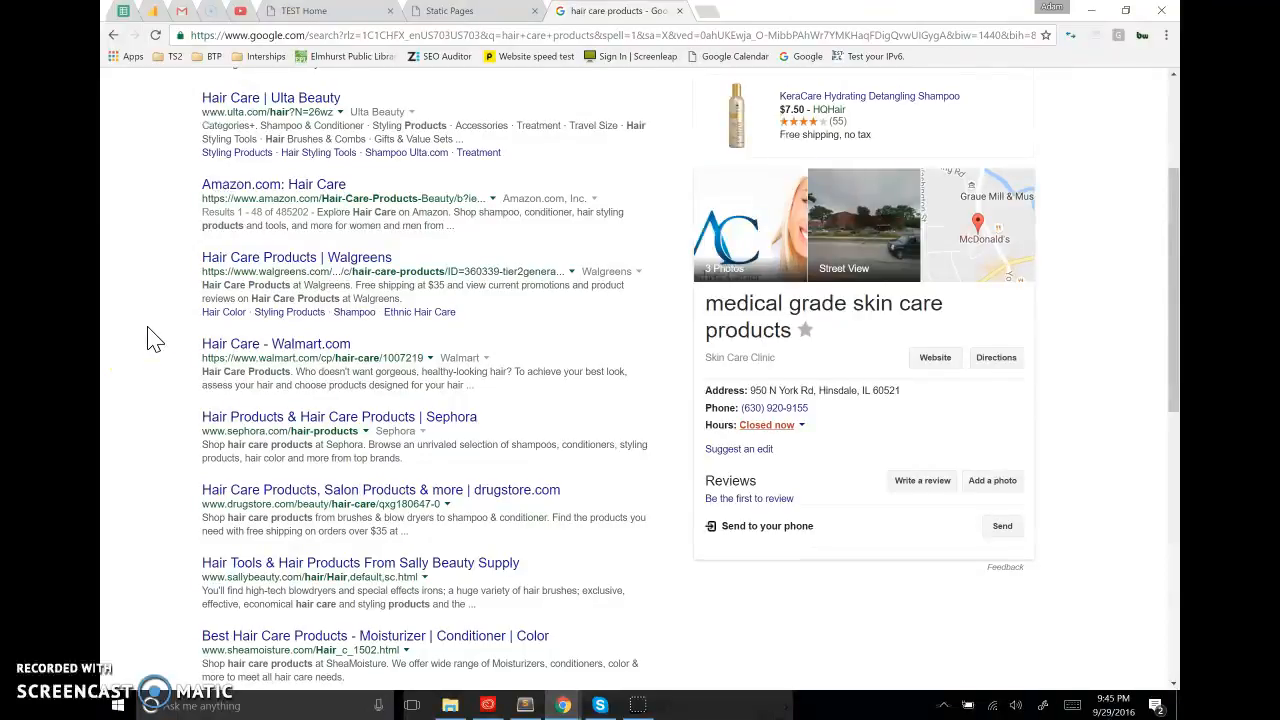
click(196, 270)
click(260, 262)
drag(203, 358, 273, 348)
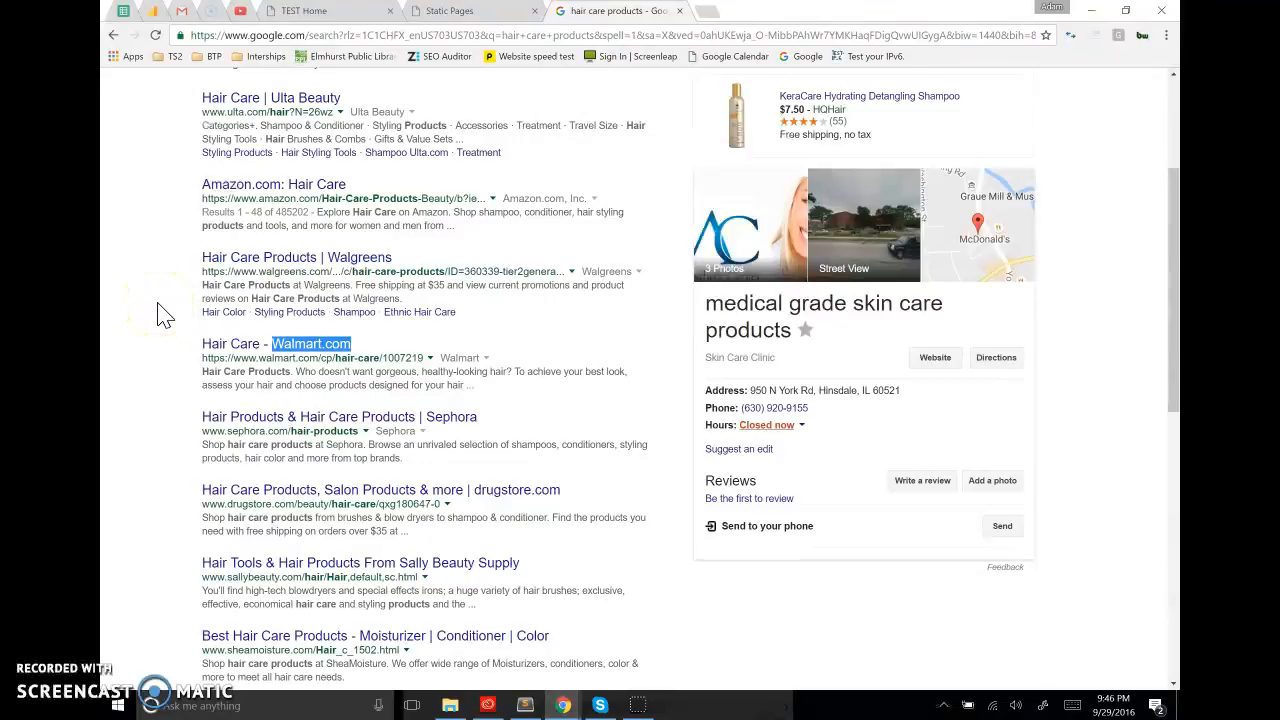
Return to the Products static page form and examine its Title and Description fields
click(455, 12)
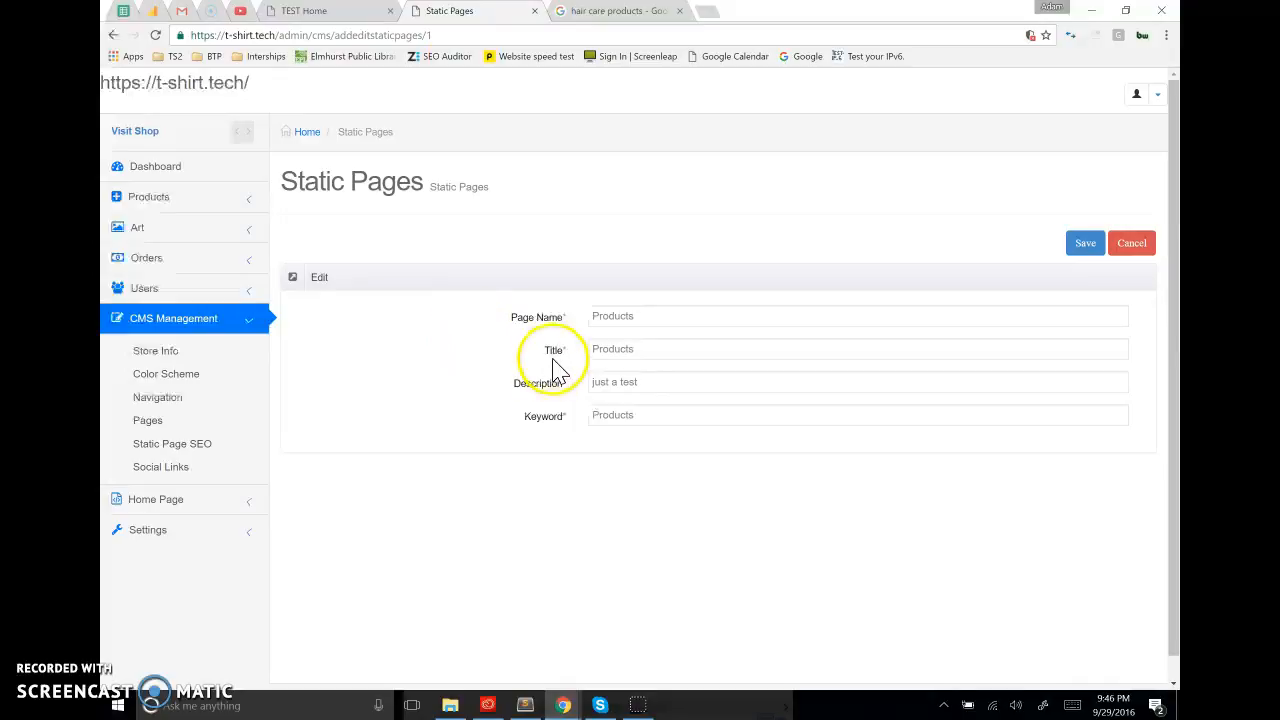
drag(548, 351, 585, 365)
drag(515, 390, 565, 400)
Enter "50 - 60" as the page title for demonstration, and restore the title to "Products"
double_click(648, 350)
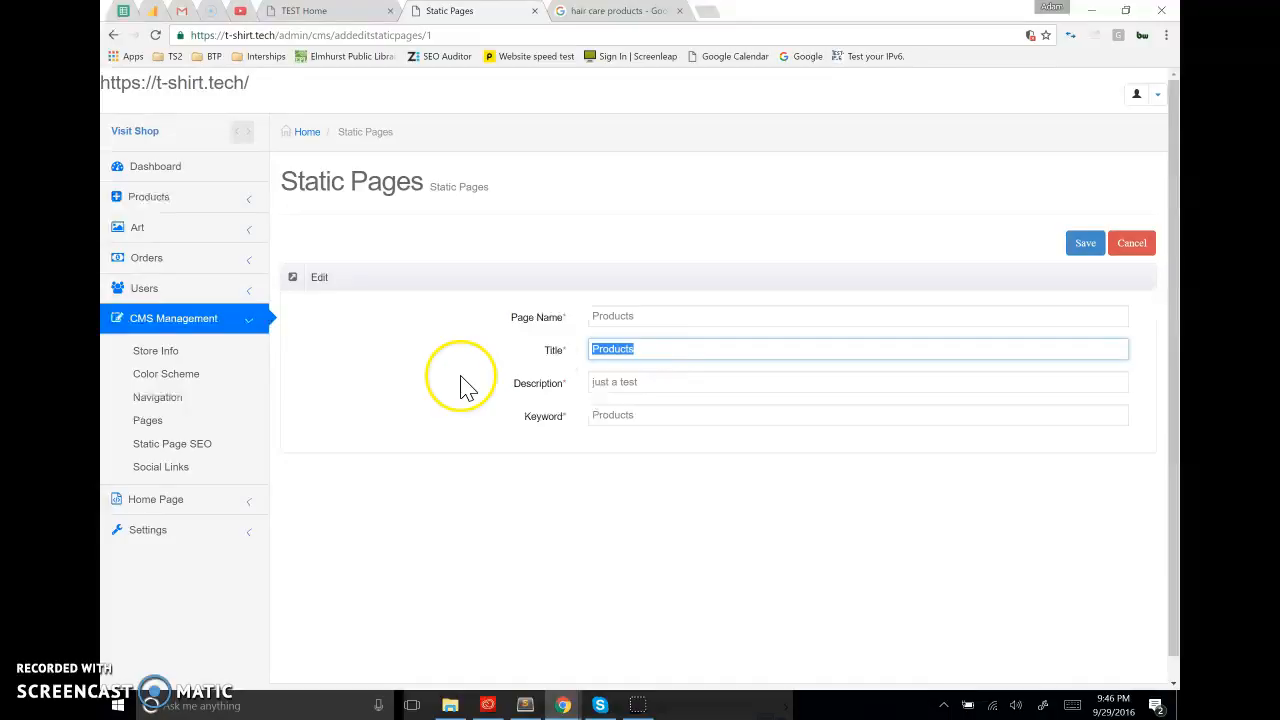
text(50 - 60)
triple_click(651, 350)
text(Produ)
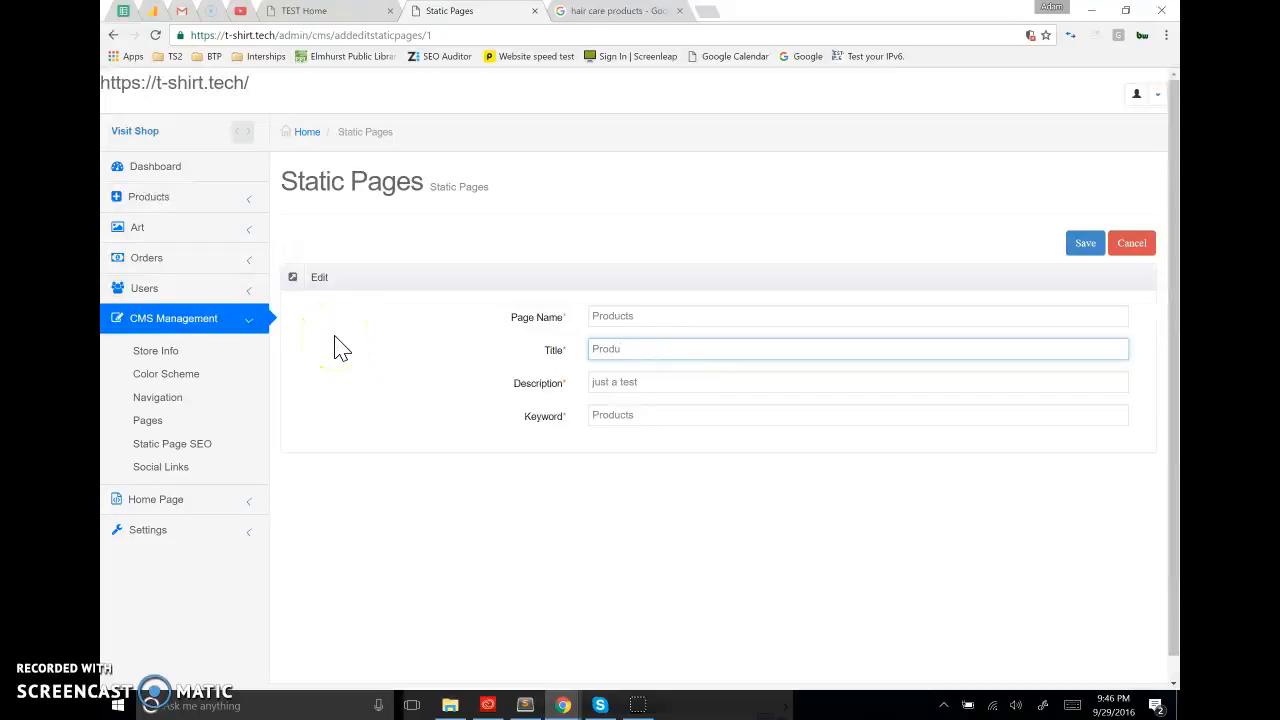
text(cts)
click(366, 393)
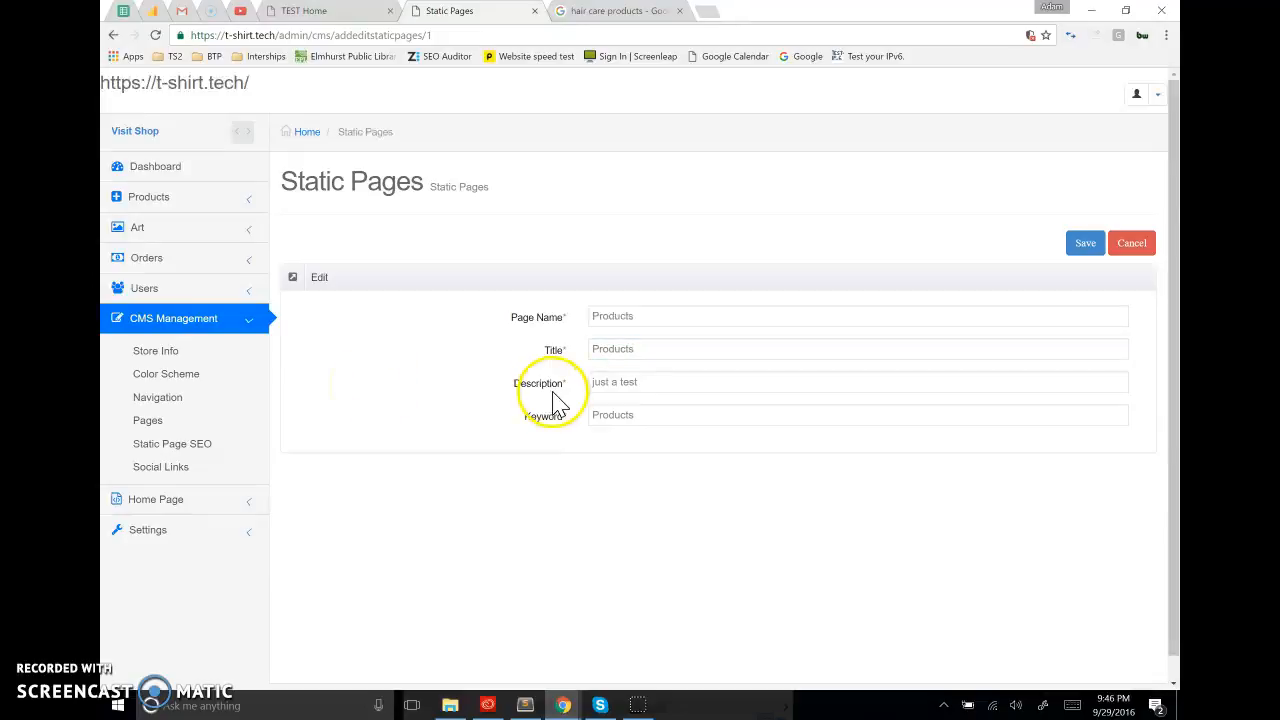
Compare the form's Description field with the description snippets shown in the hair care search results
drag(514, 392, 570, 390)
click(663, 381)
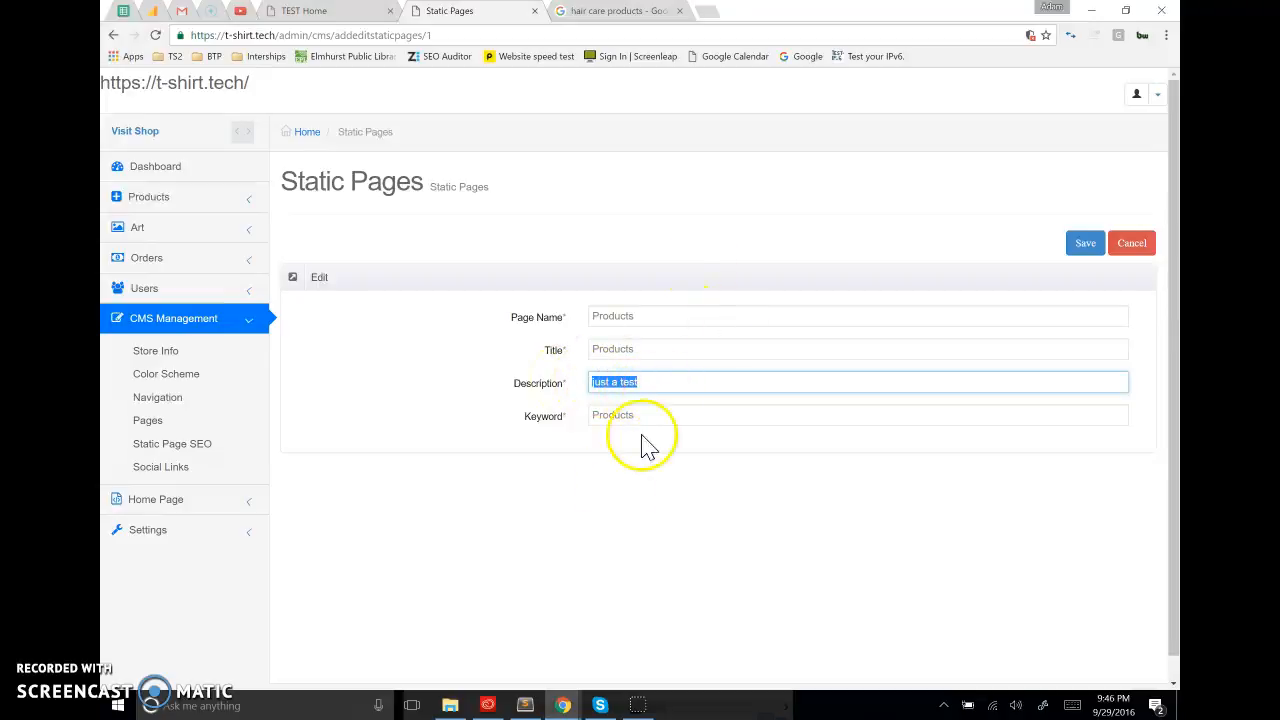
click(618, 10)
click(172, 338)
scroll(120, 505, down, 3)
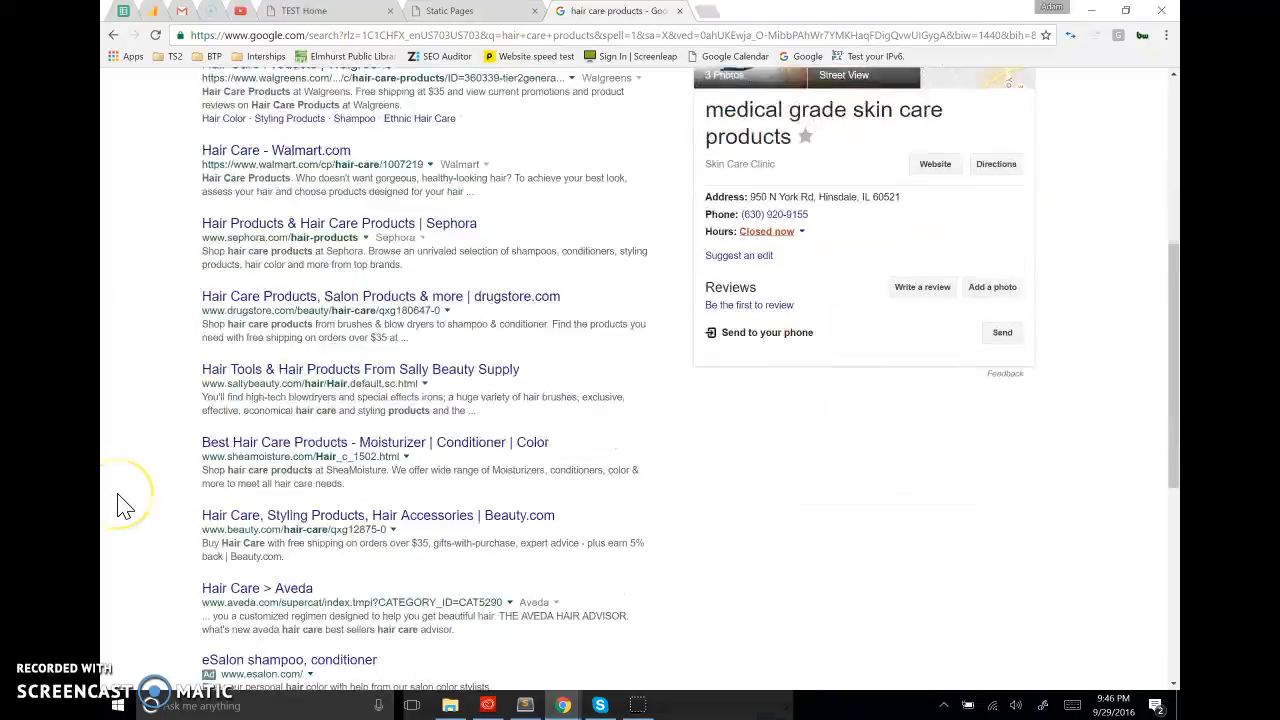
scroll(120, 505, down, 3)
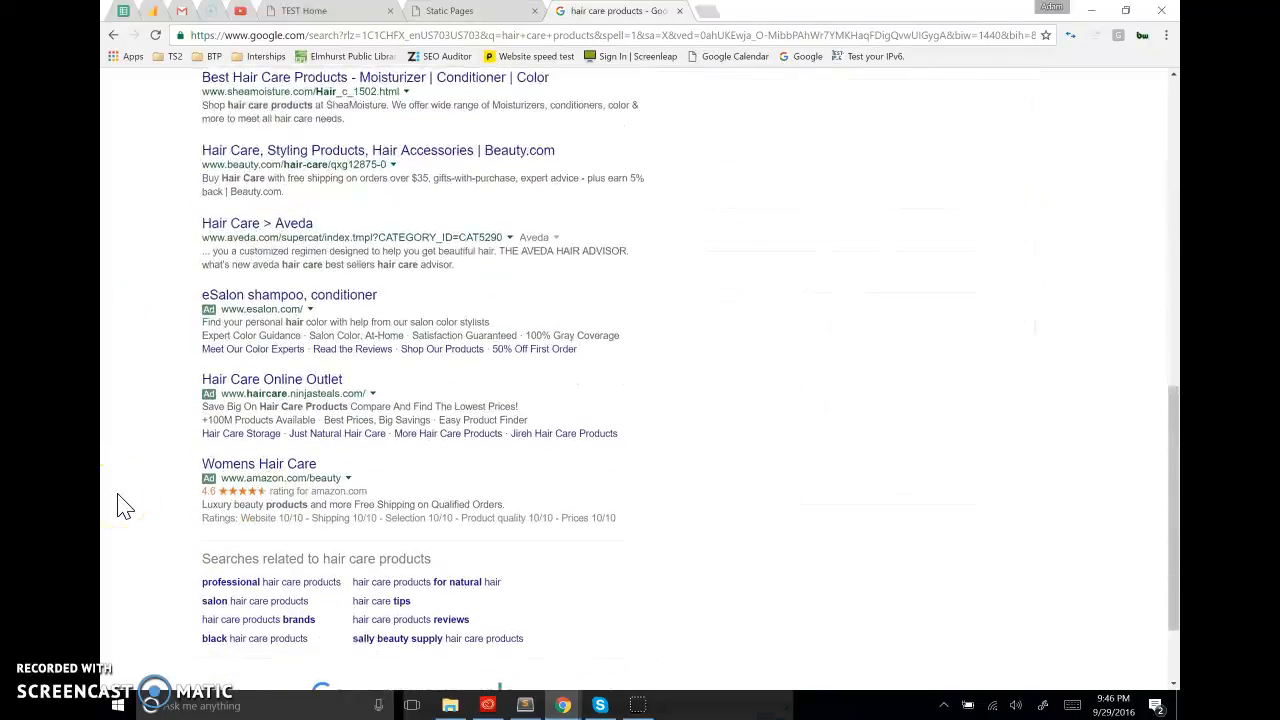
scroll(122, 500, up, 3)
click(128, 490)
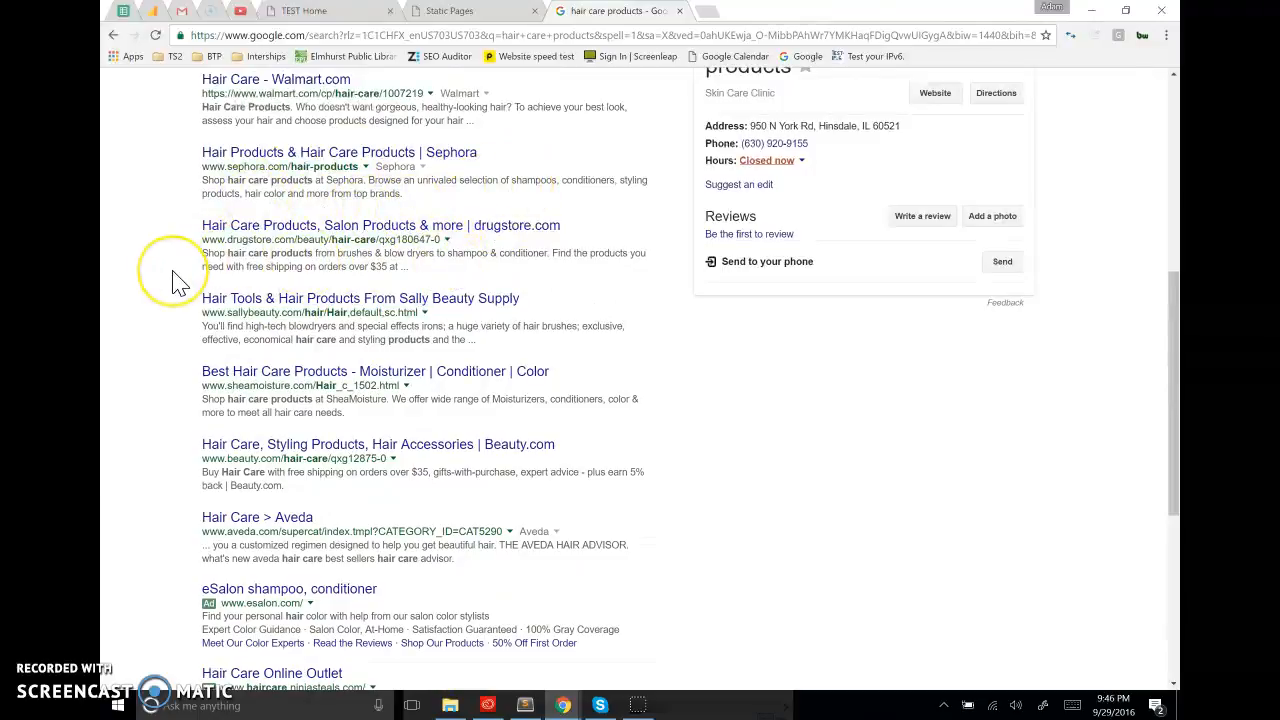
scroll(177, 277, up, 5)
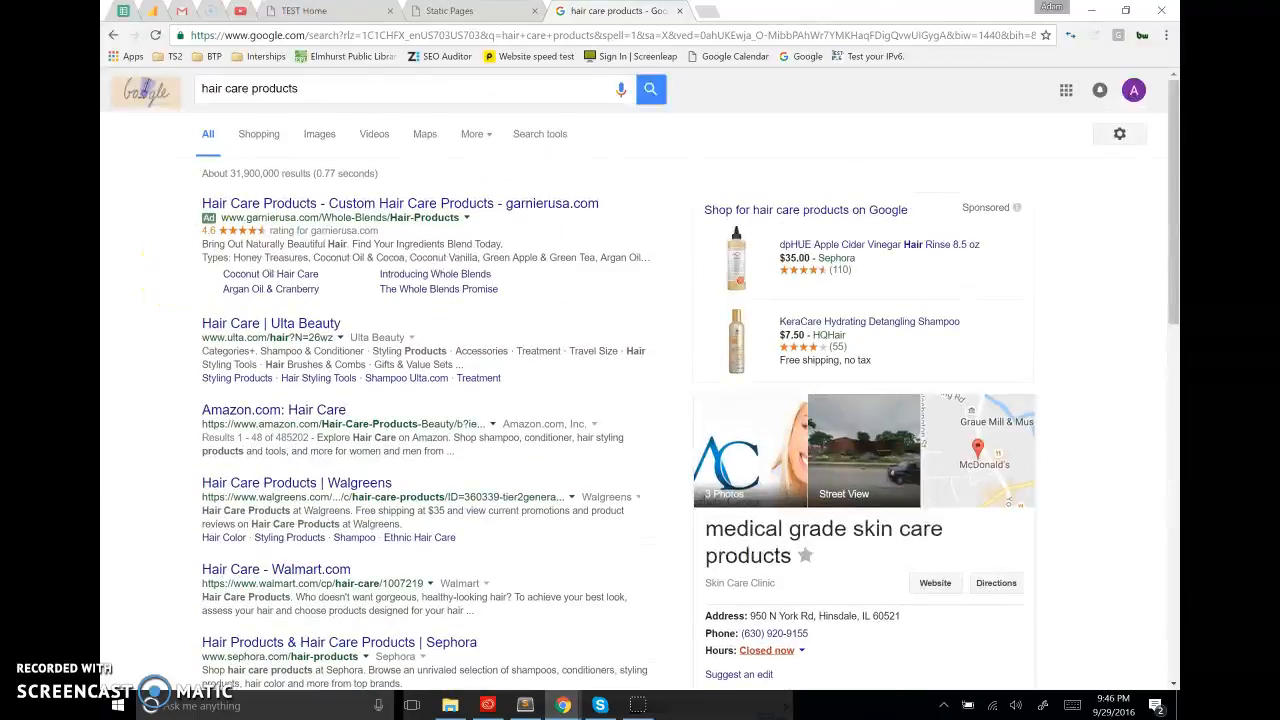
Return to the Products static page form and review its Title, Description, Keyword and Page Name values
click(466, 12)
drag(608, 346, 660, 346)
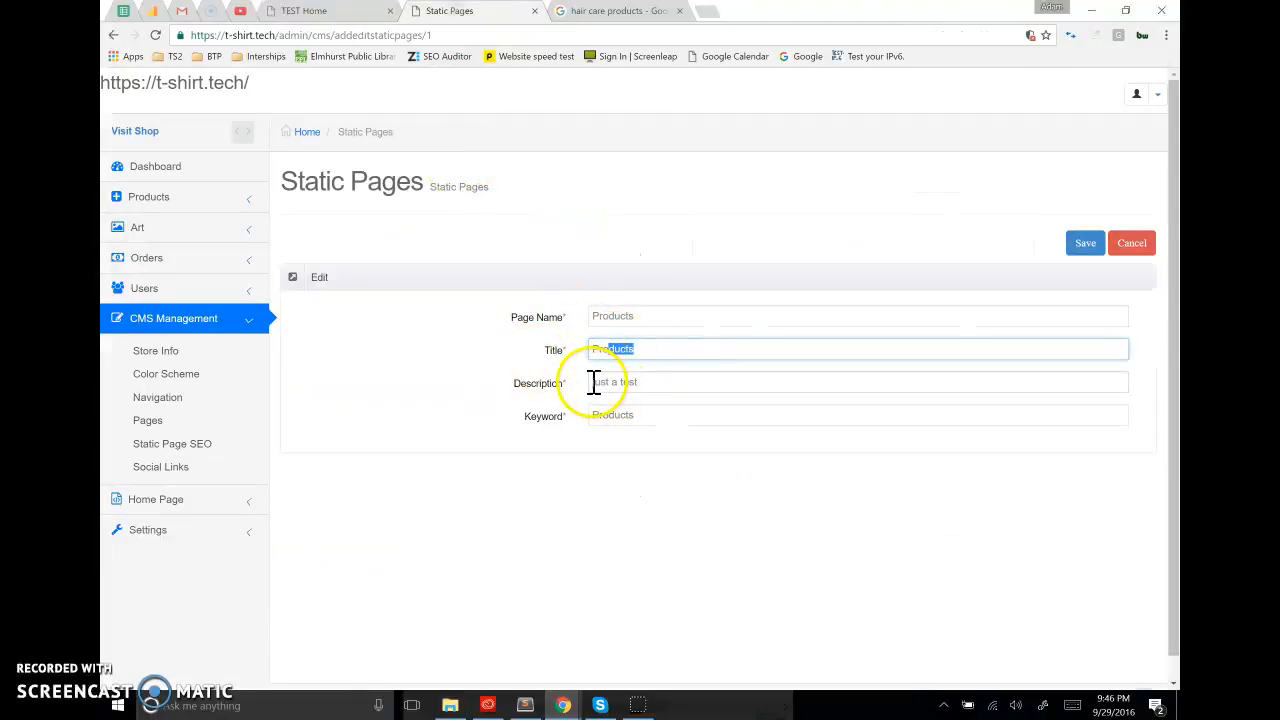
drag(591, 382, 667, 390)
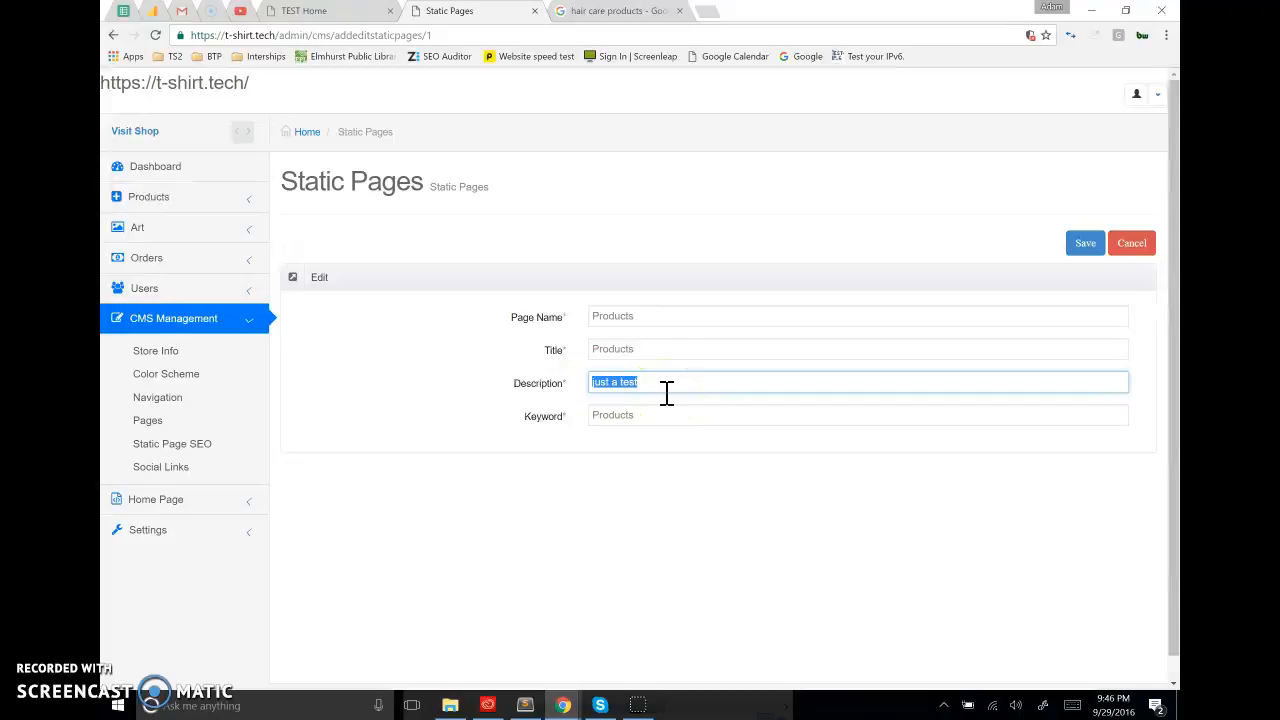
drag(667, 393, 534, 417)
click(651, 417)
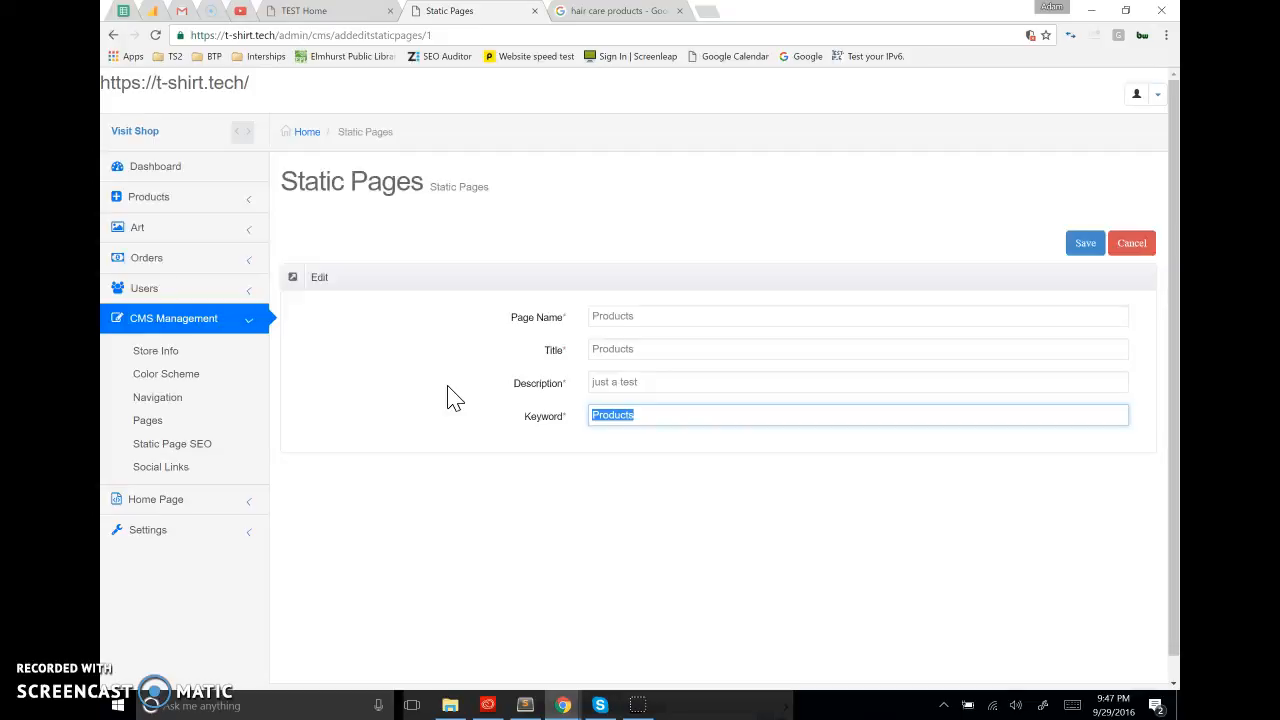
drag(524, 418, 565, 428)
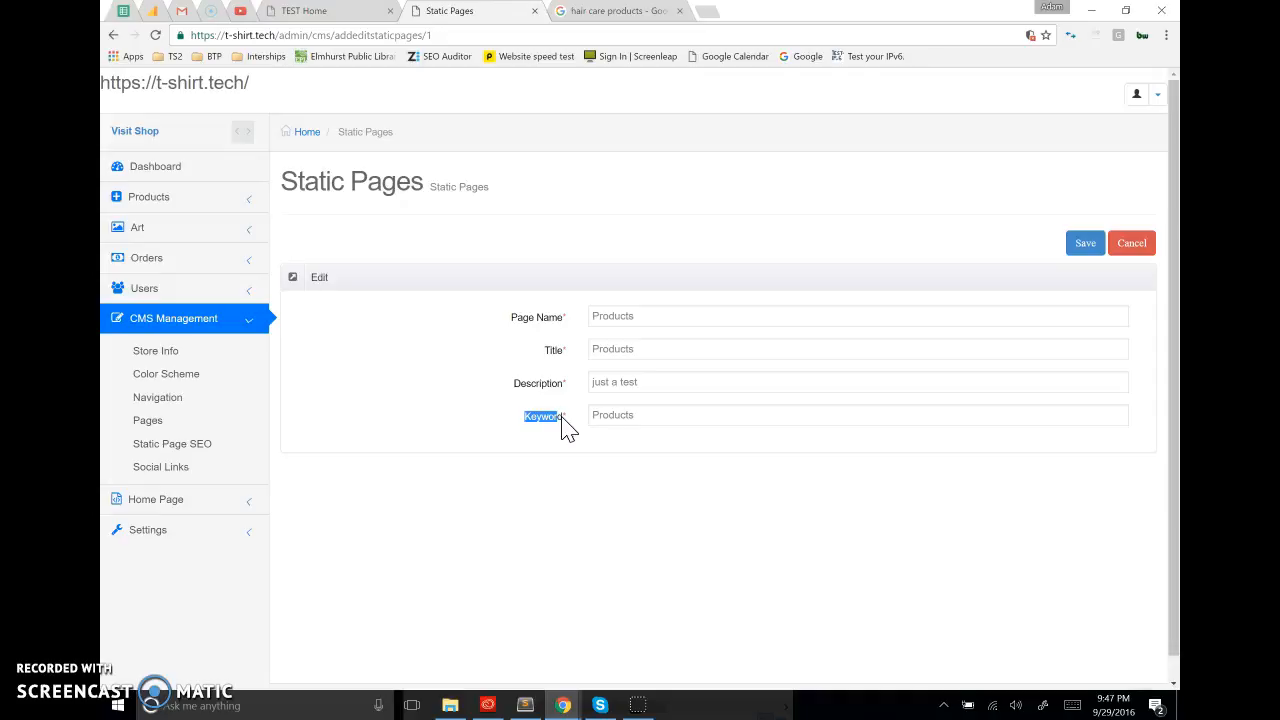
drag(503, 418, 565, 418)
drag(660, 316, 358, 280)
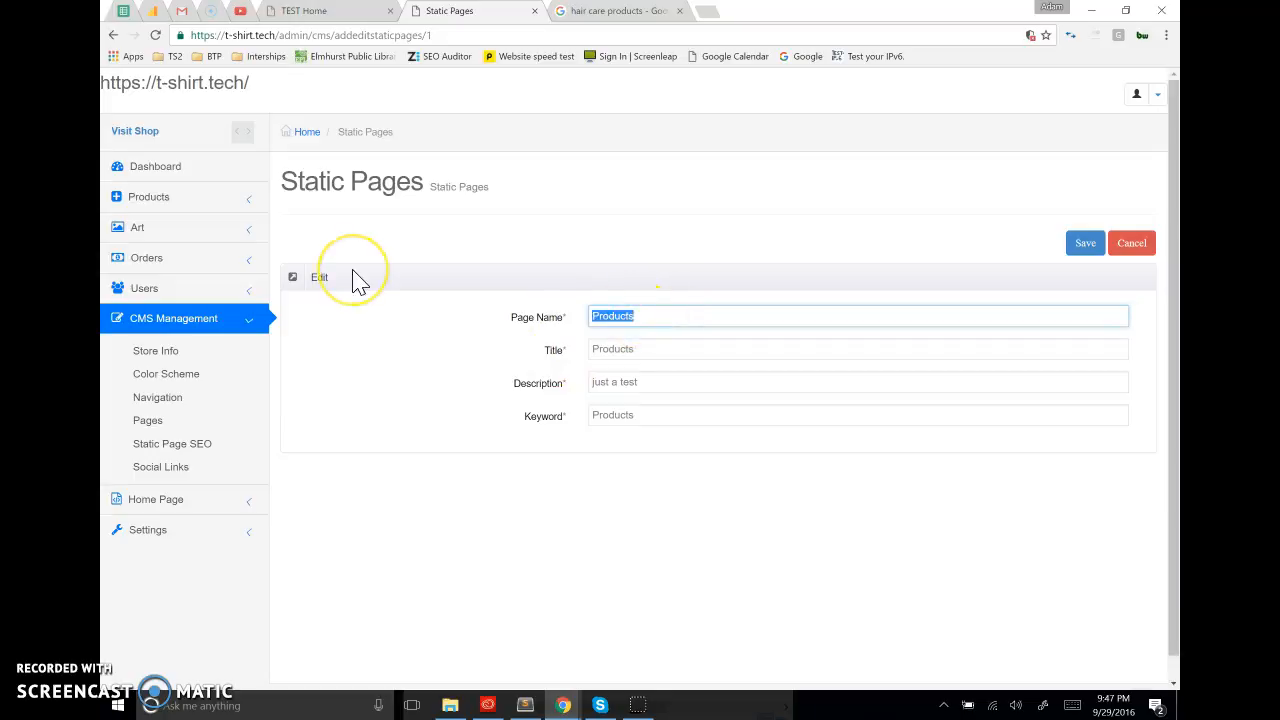
click(668, 440)
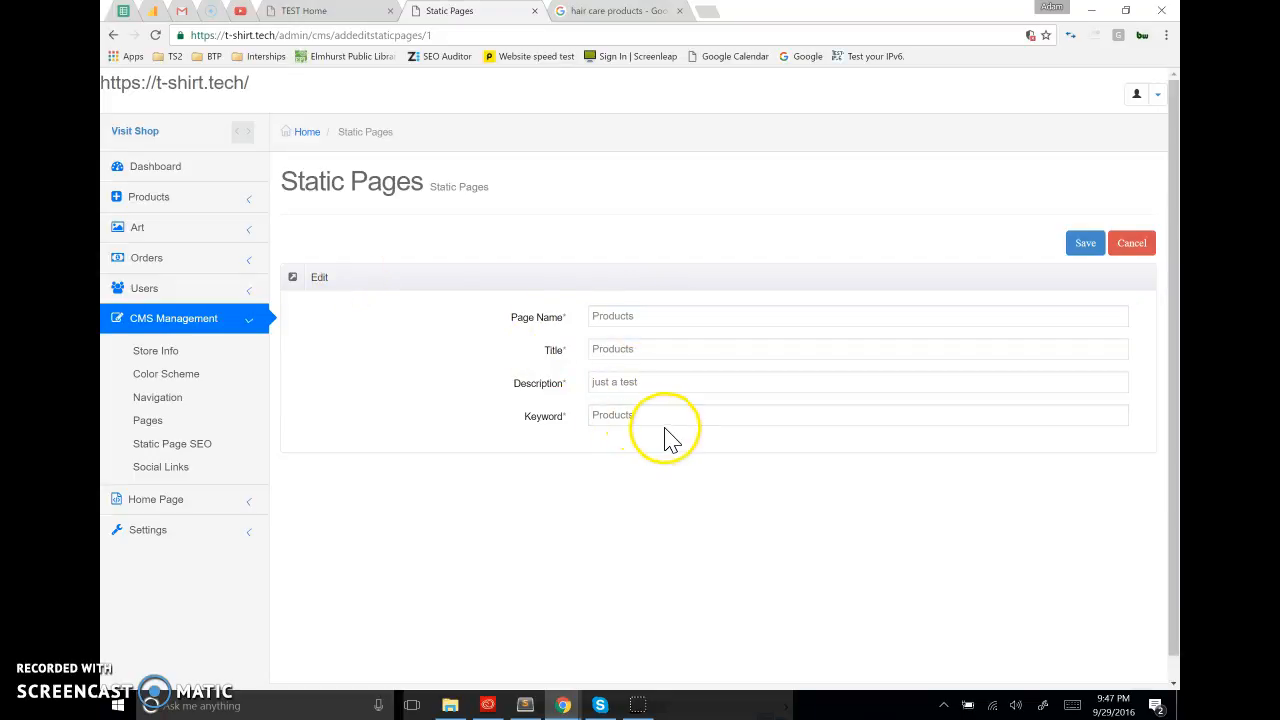
Review the Products static page's Keyword, Title and Description fields, and save the page details
drag(664, 416, 383, 437)
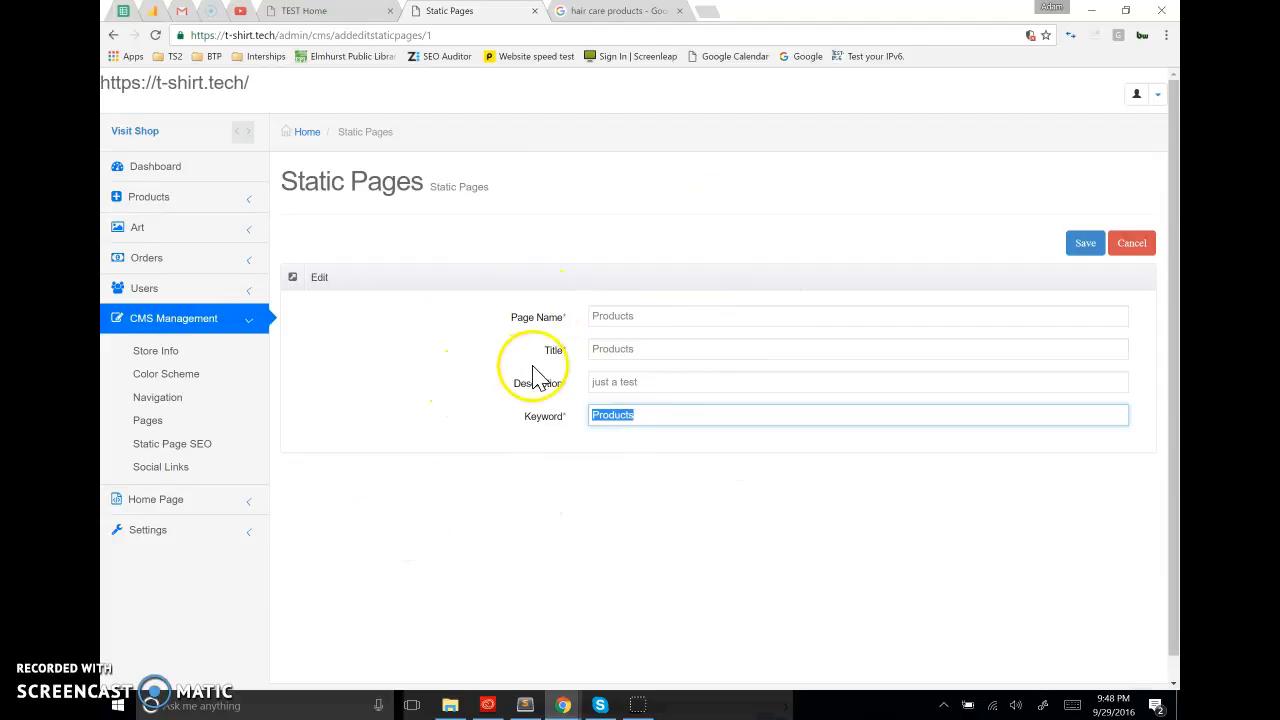
click(662, 352)
click(636, 382)
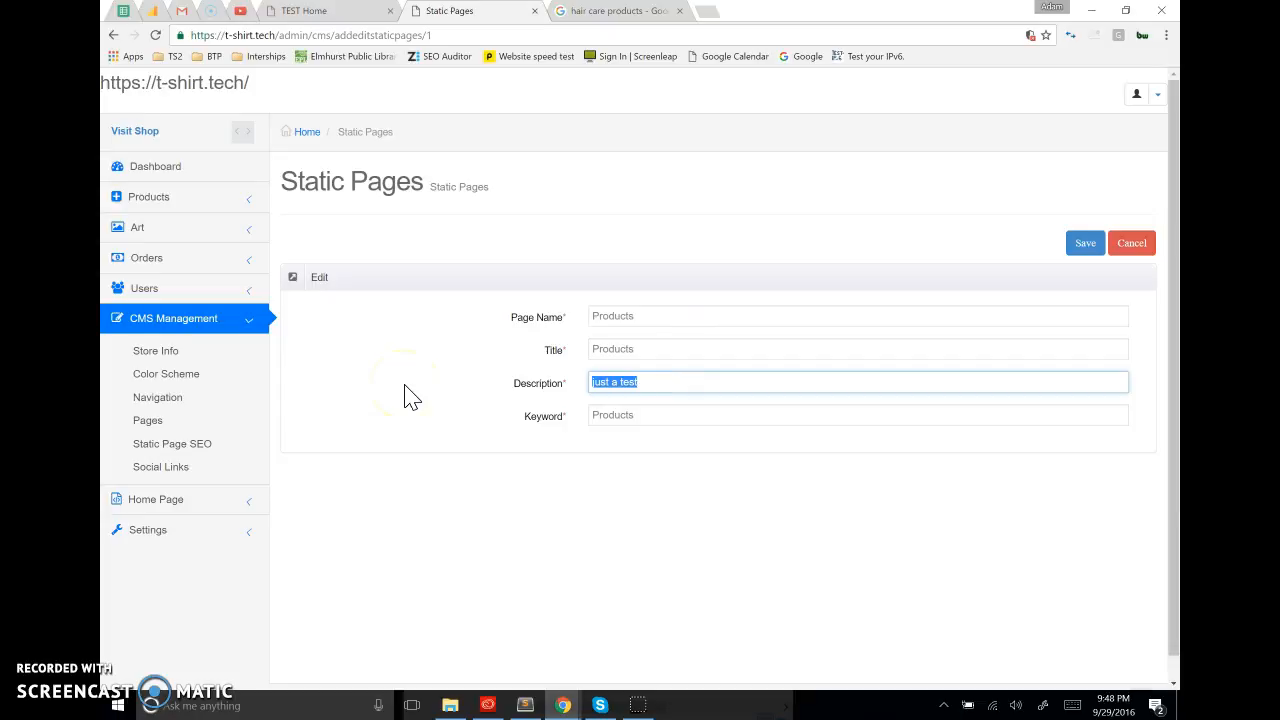
click(1080, 244)
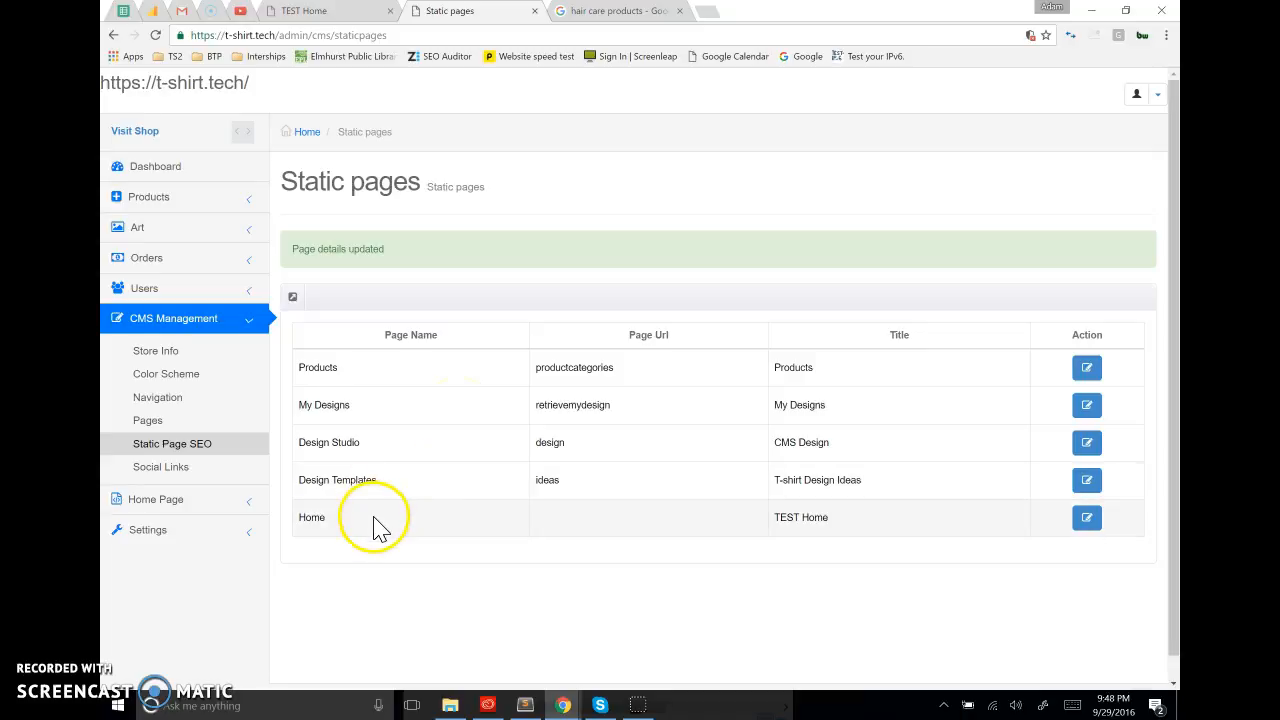
Examine the page URLs listed for the Products, My Designs and Design Studio static pages
drag(614, 367, 538, 368)
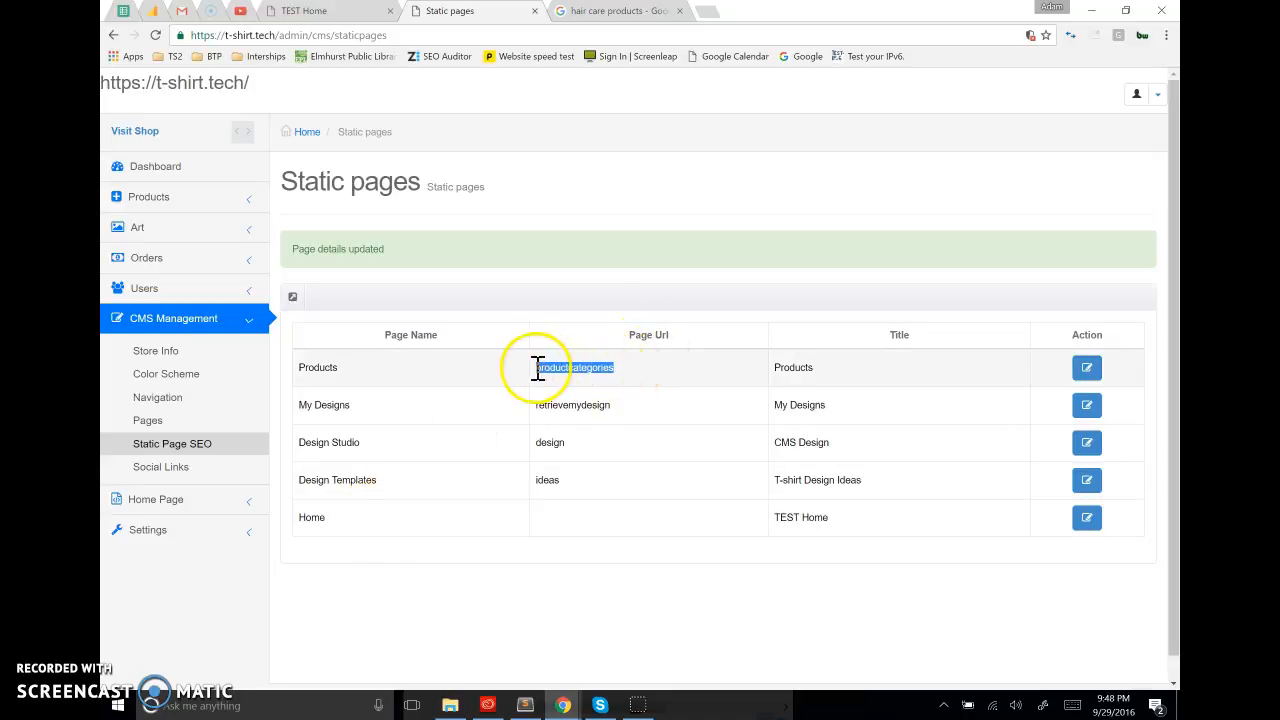
drag(621, 414, 534, 405)
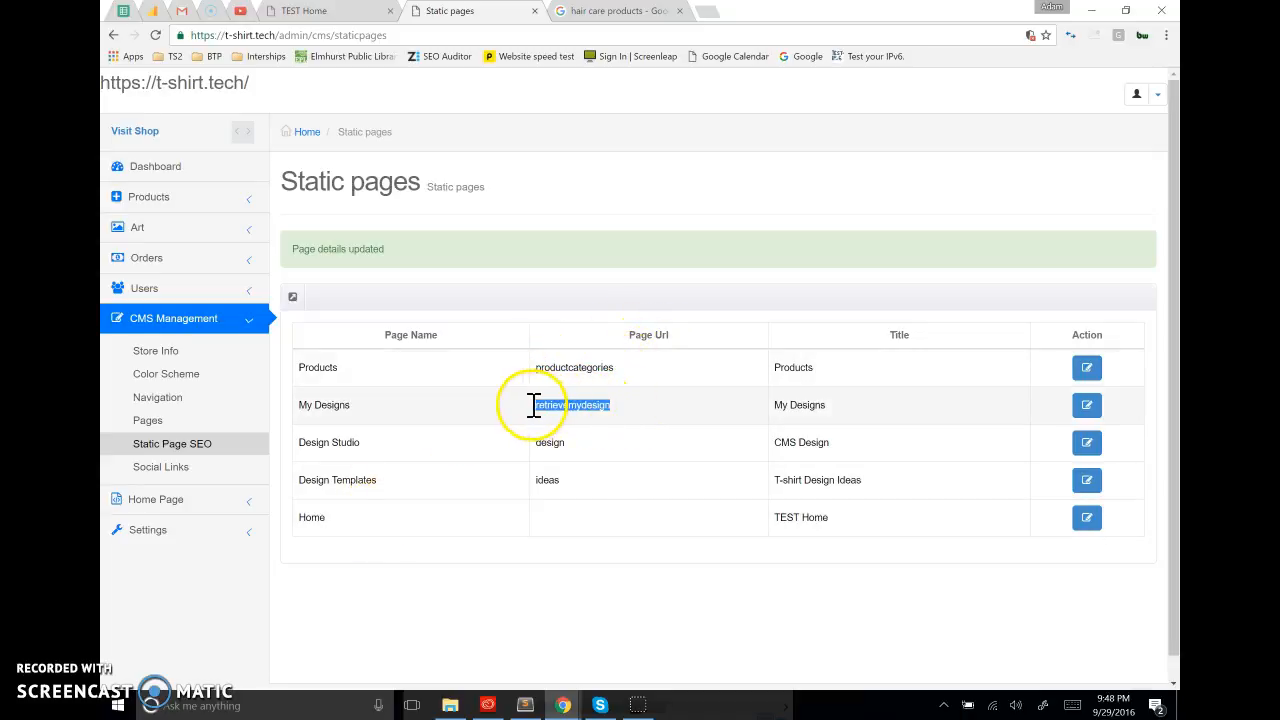
click(490, 592)
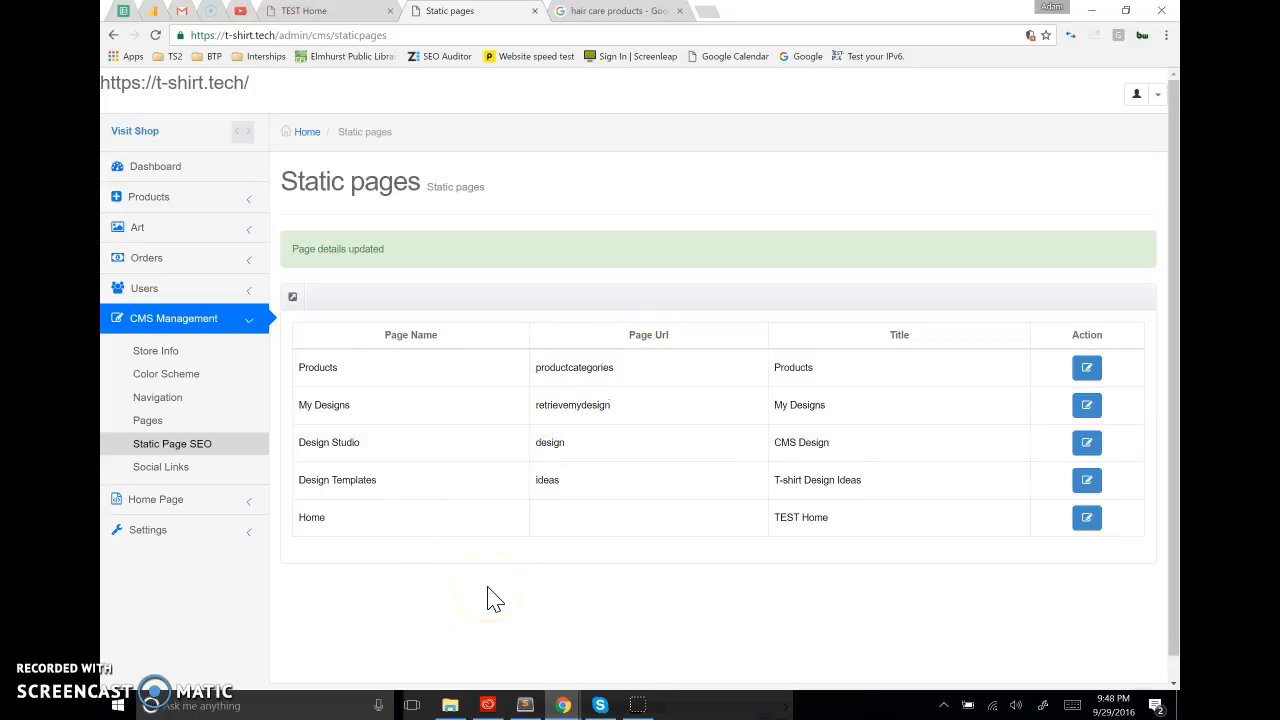
drag(589, 446, 531, 444)
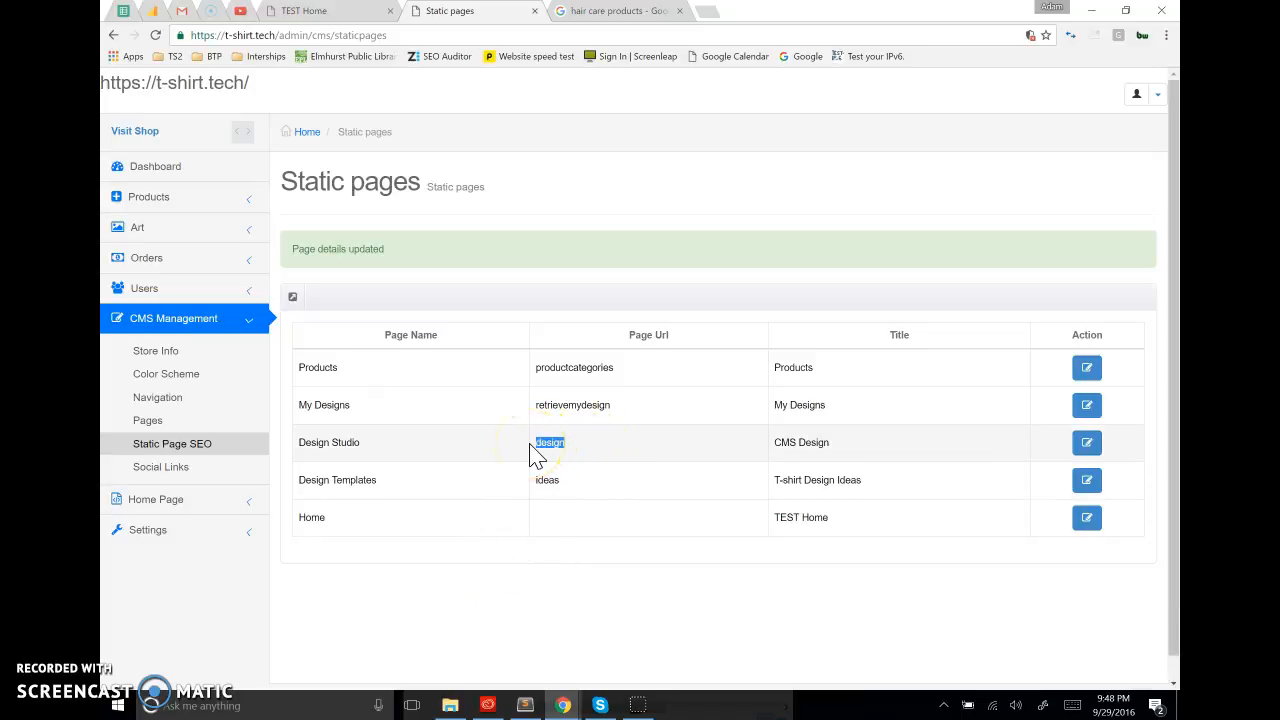
click(583, 578)
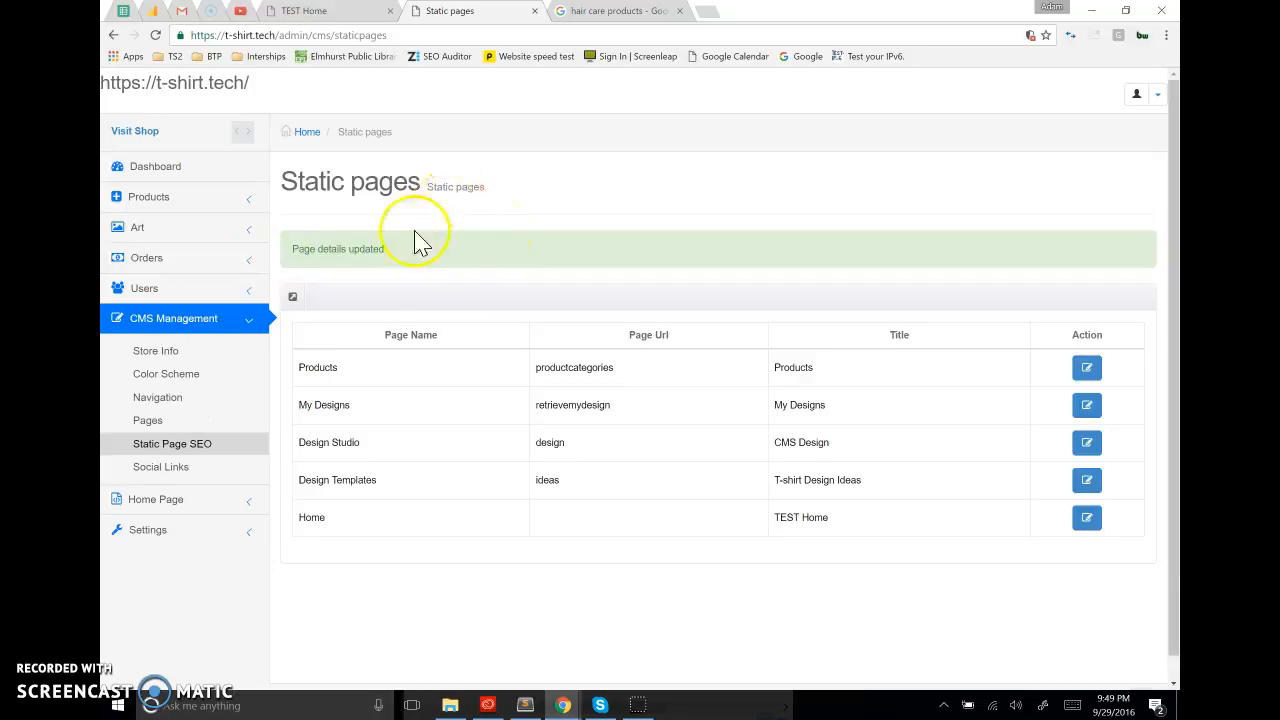
Start a new CMS page named "Test Page" and check the page URL generated from that name
click(148, 422)
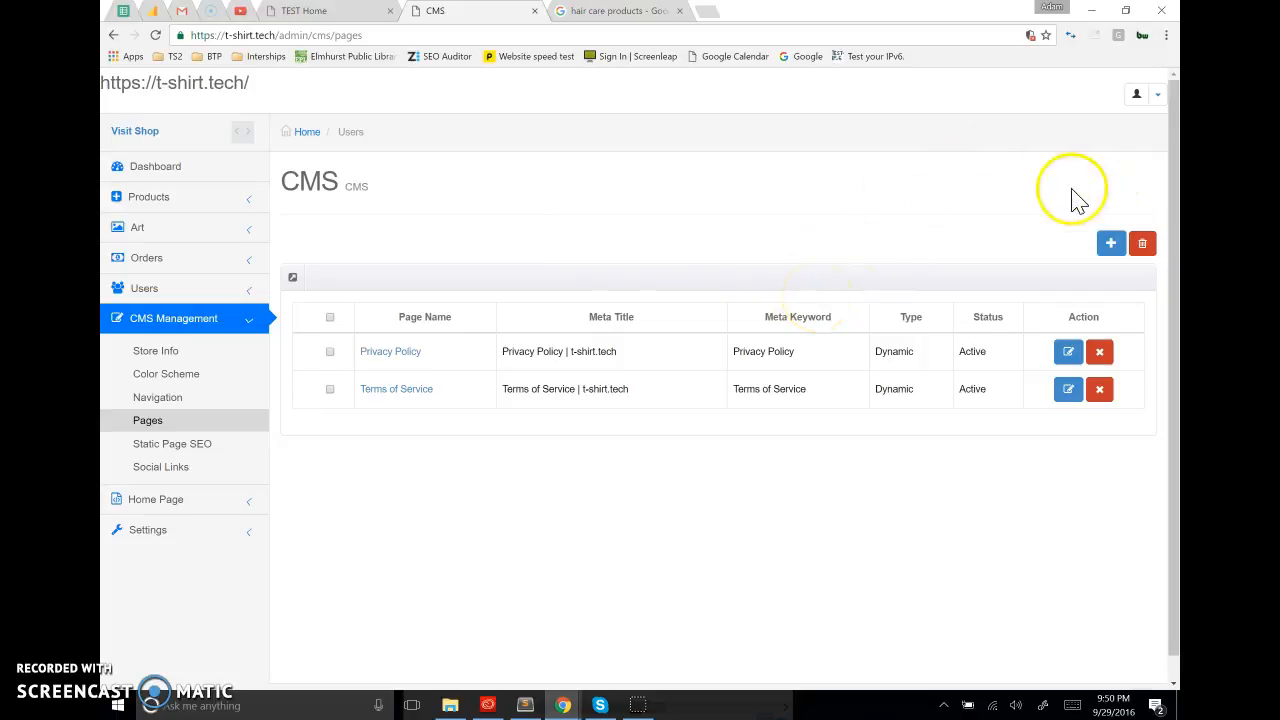
click(1111, 246)
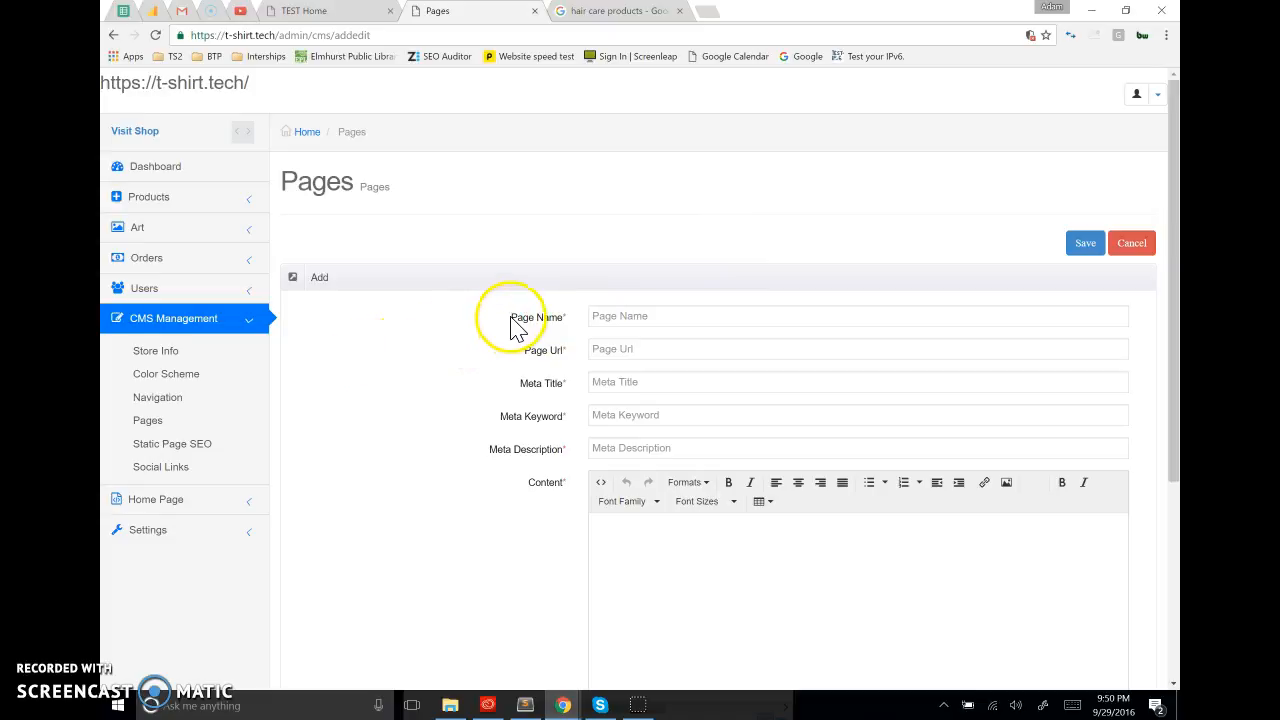
click(626, 315)
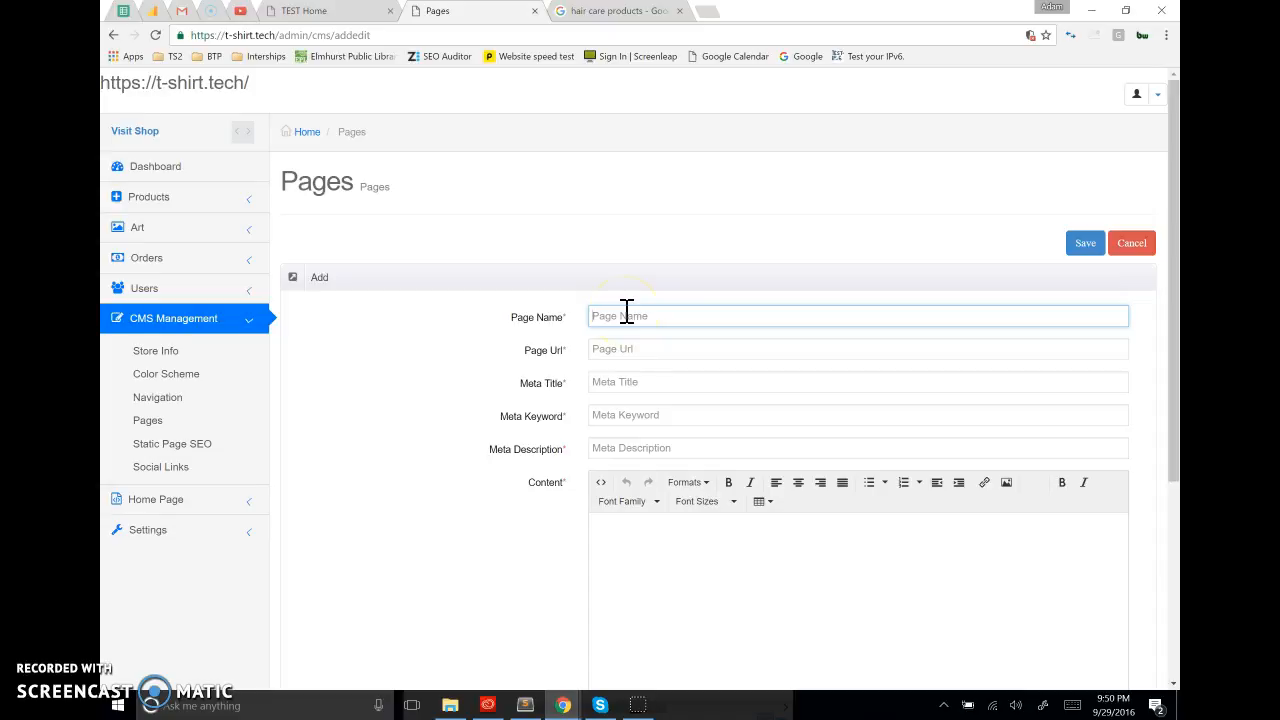
text(Tes)
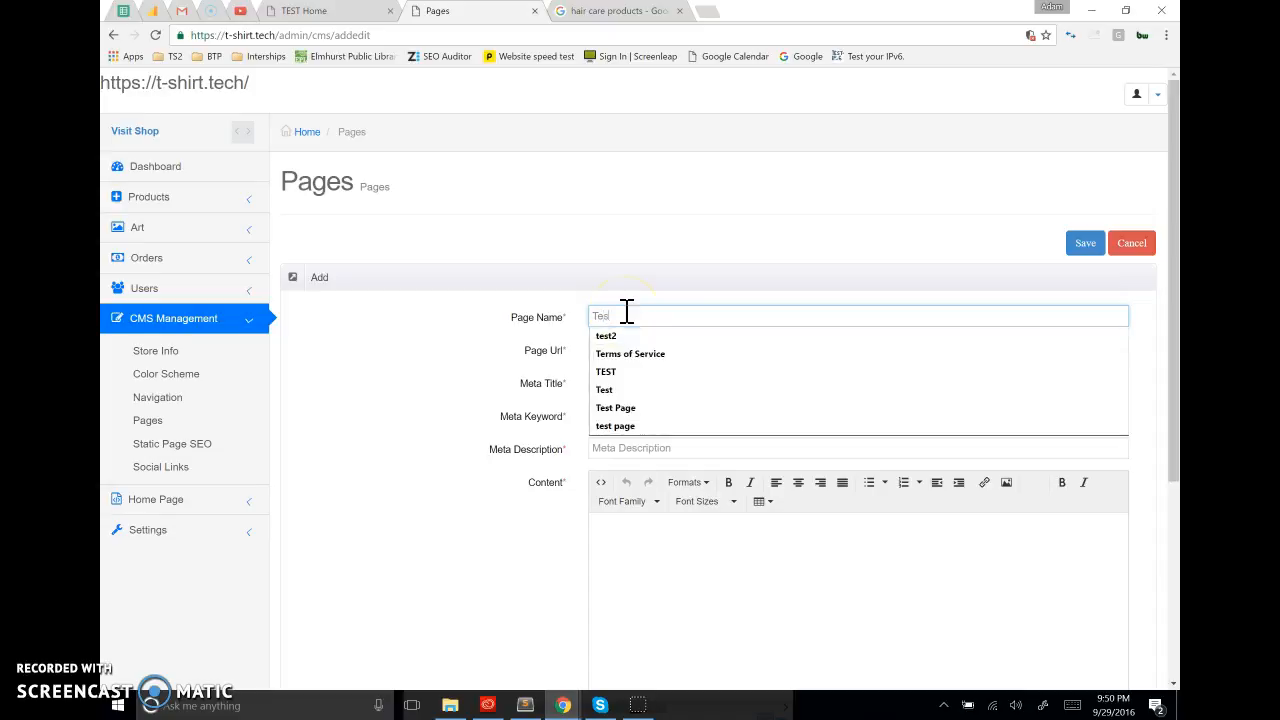
text(t Page)
click(565, 312)
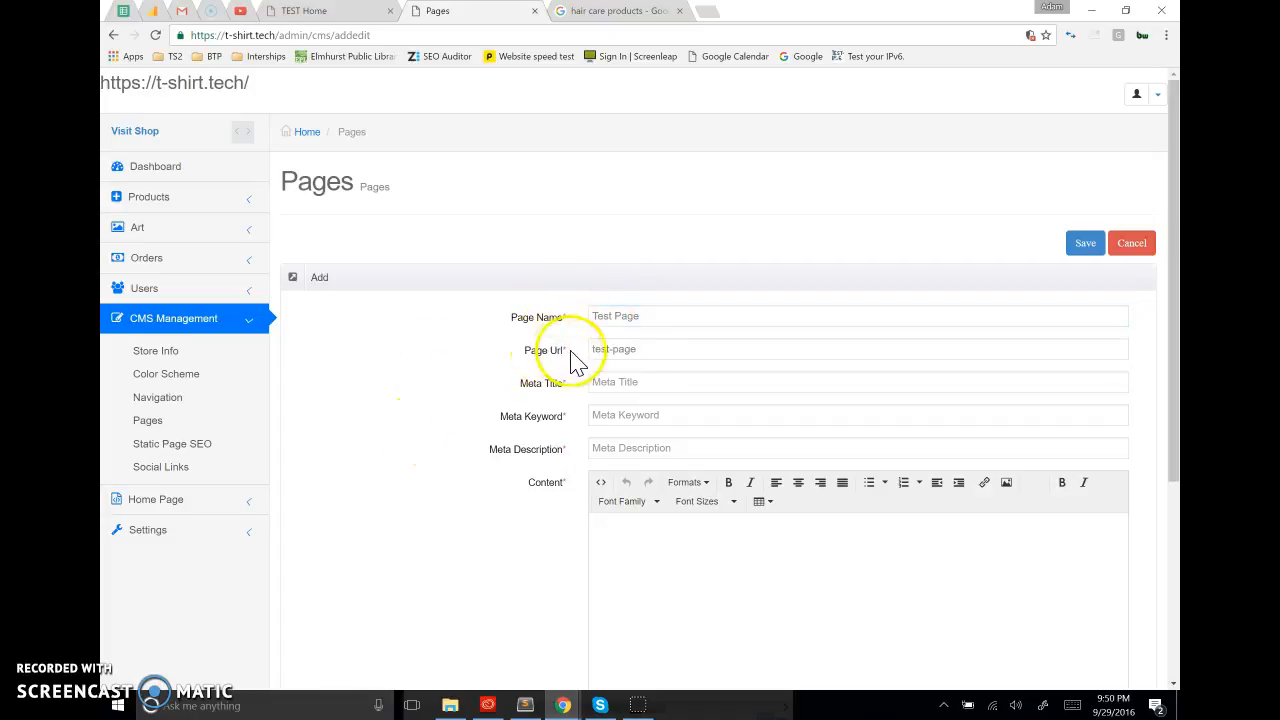
drag(659, 352, 539, 358)
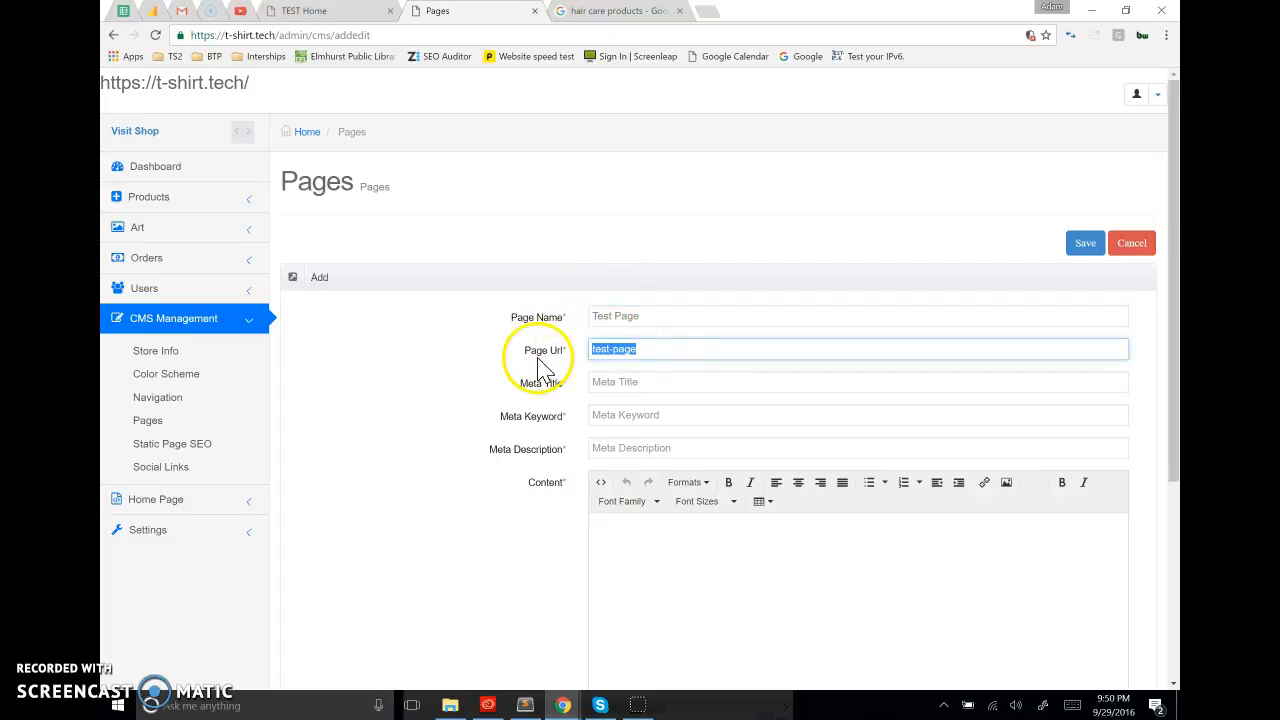
click(479, 420)
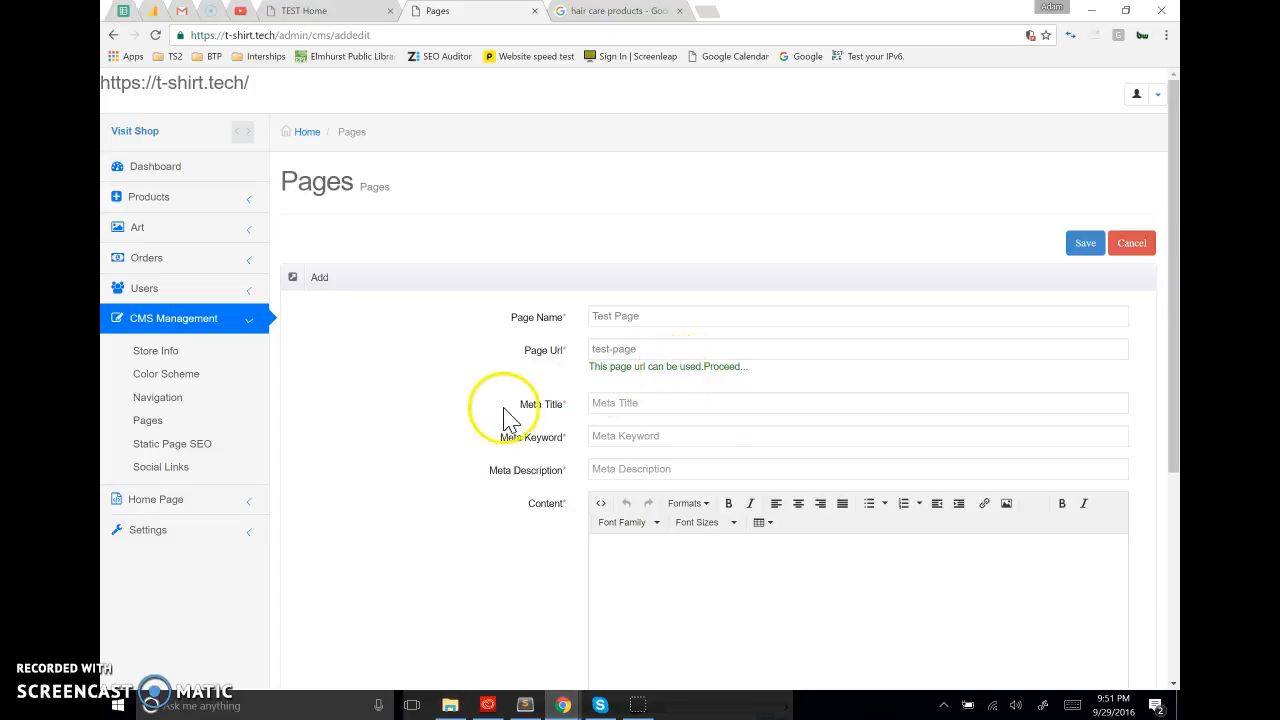
Review the new page's meta fields, and copy the page name "Test Page" into the Meta Keyword
drag(524, 408, 570, 408)
drag(490, 472, 564, 474)
click(437, 435)
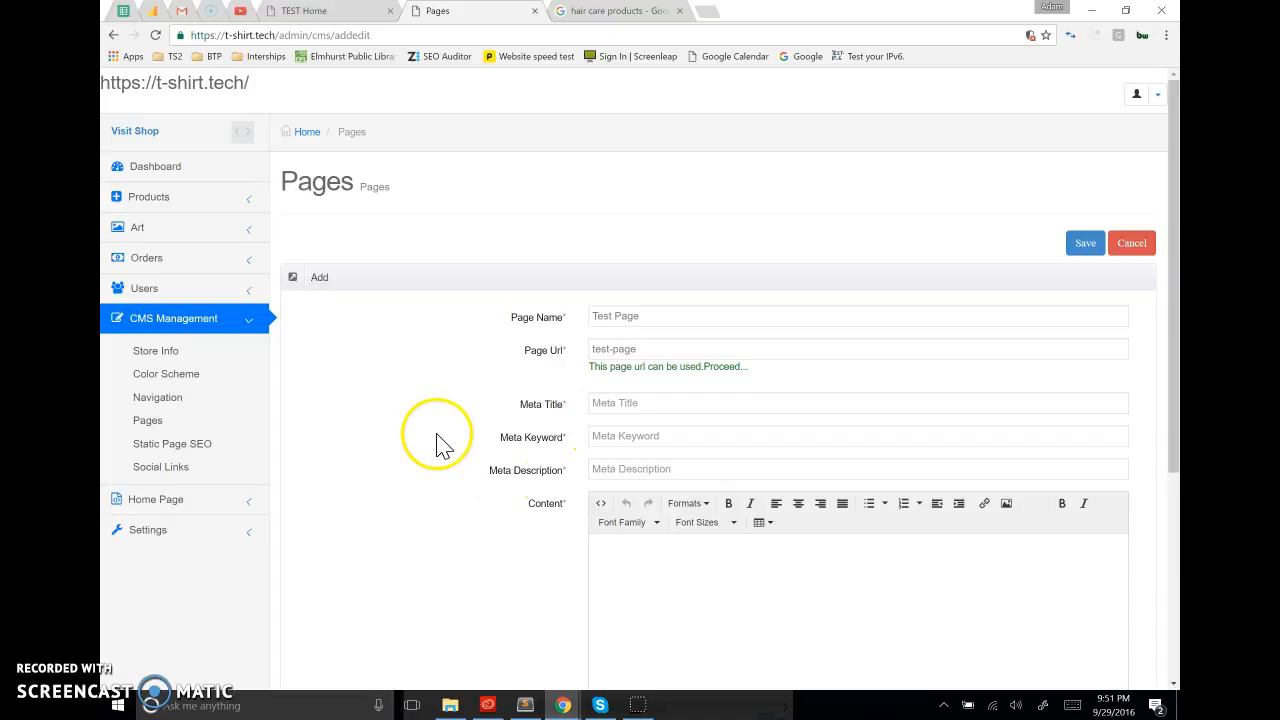
drag(500, 438, 564, 438)
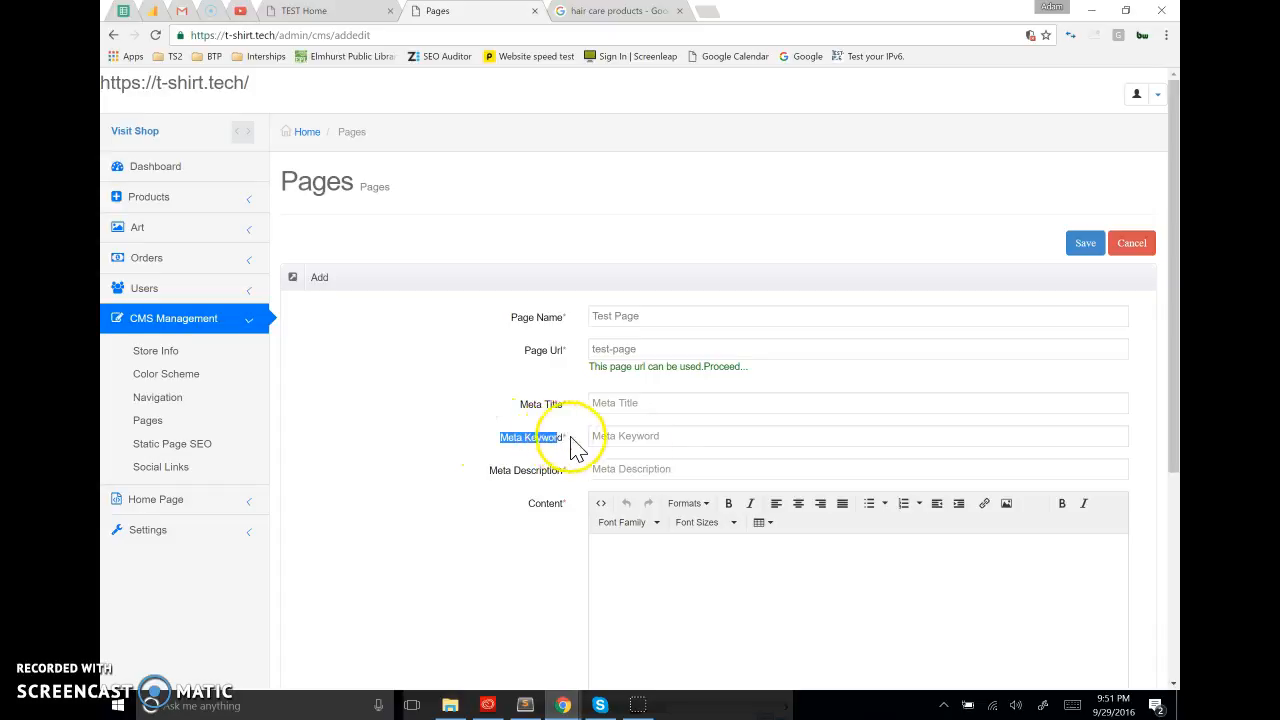
triple_click(675, 316)
key(ctrl+c)
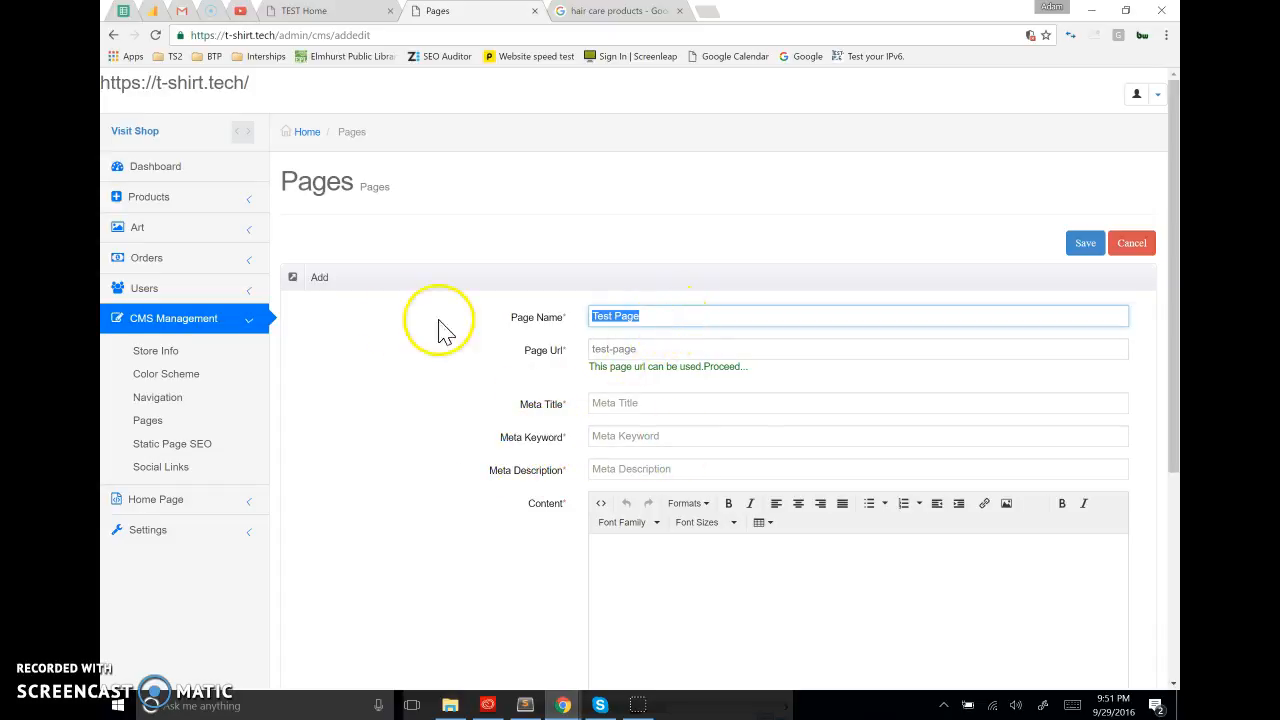
click(594, 435)
key(ctrl+v)
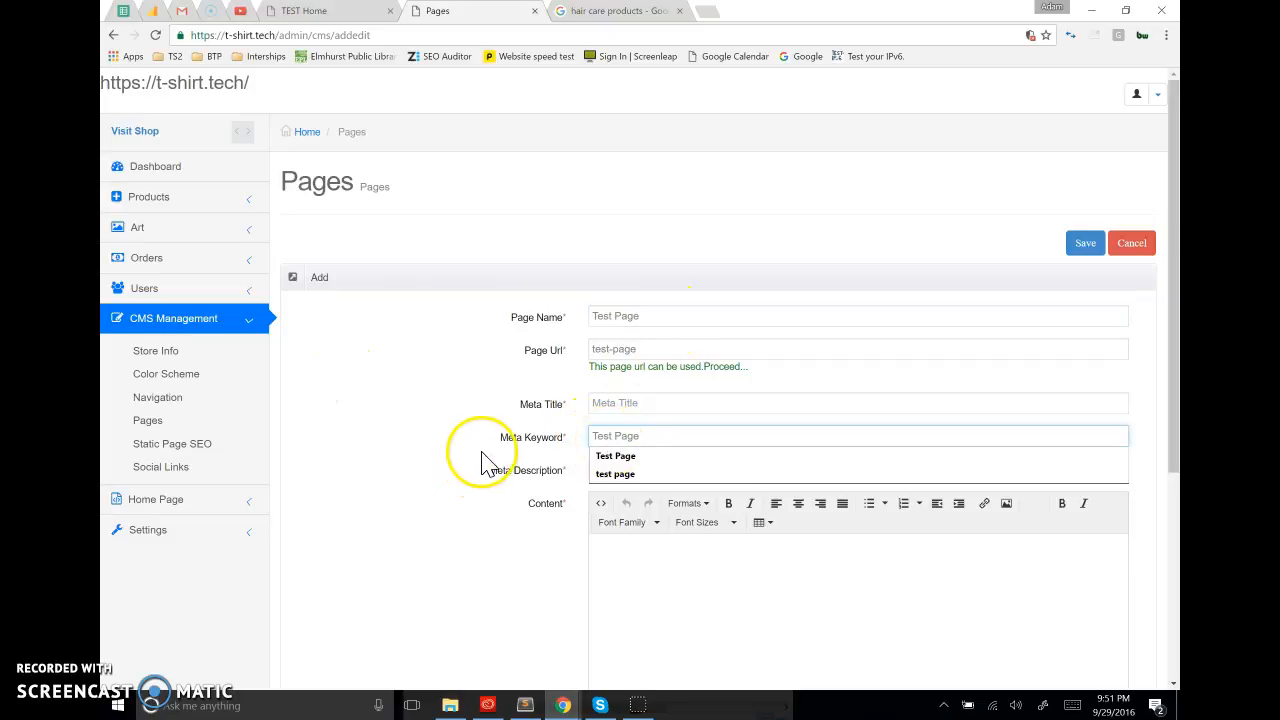
Set the new page's Meta Title to "Test Page | t-shirt.tech"
click(631, 402)
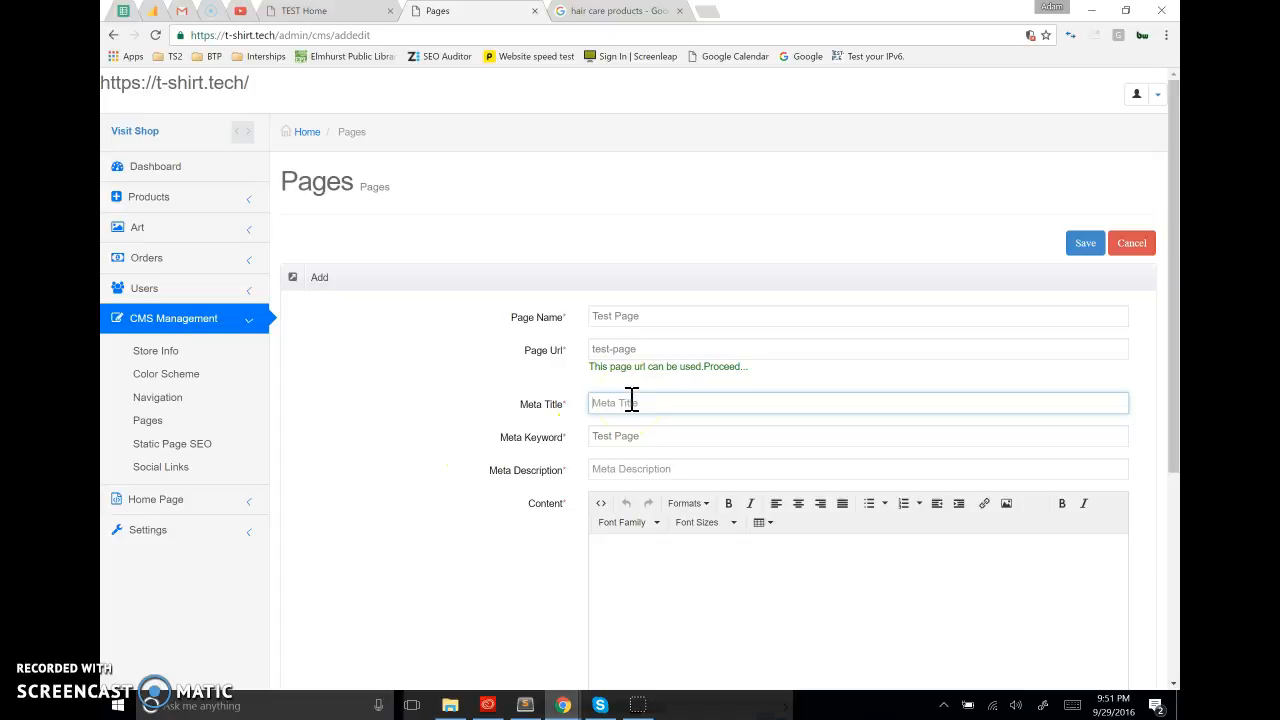
text(Test Page)
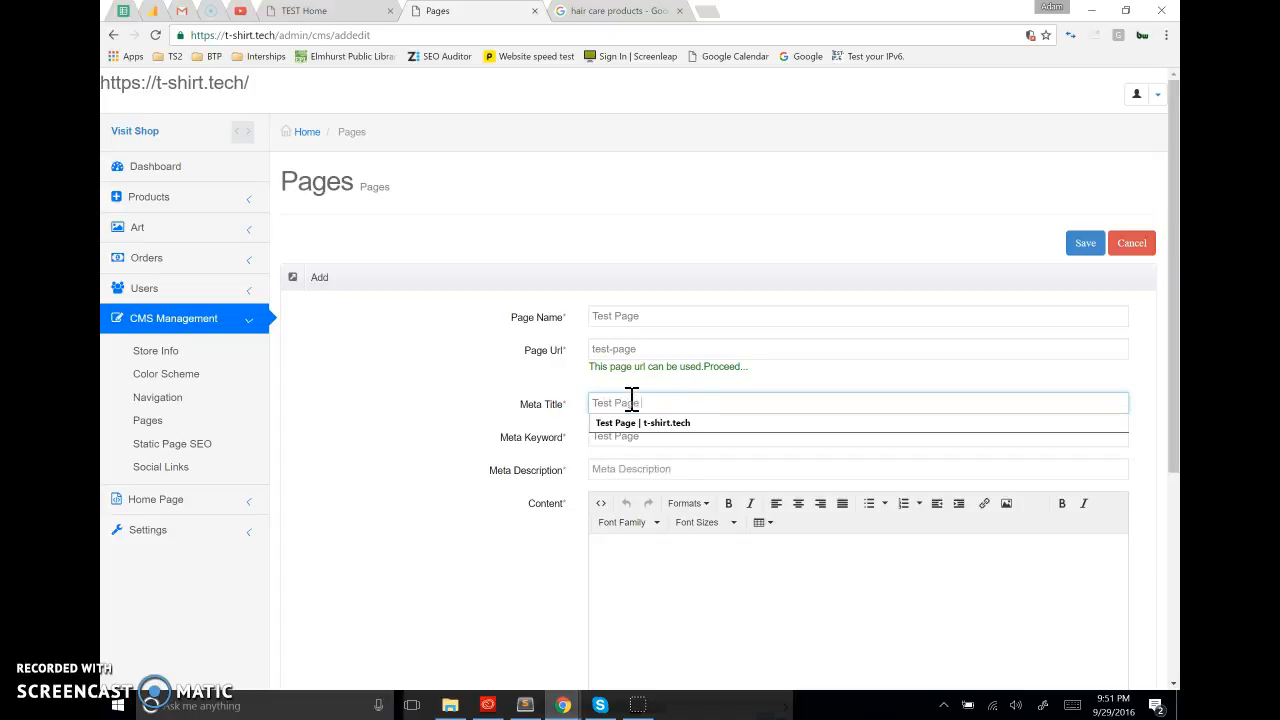
click(636, 421)
Enter "This is a meta description" as the new page's Meta Description
click(619, 472)
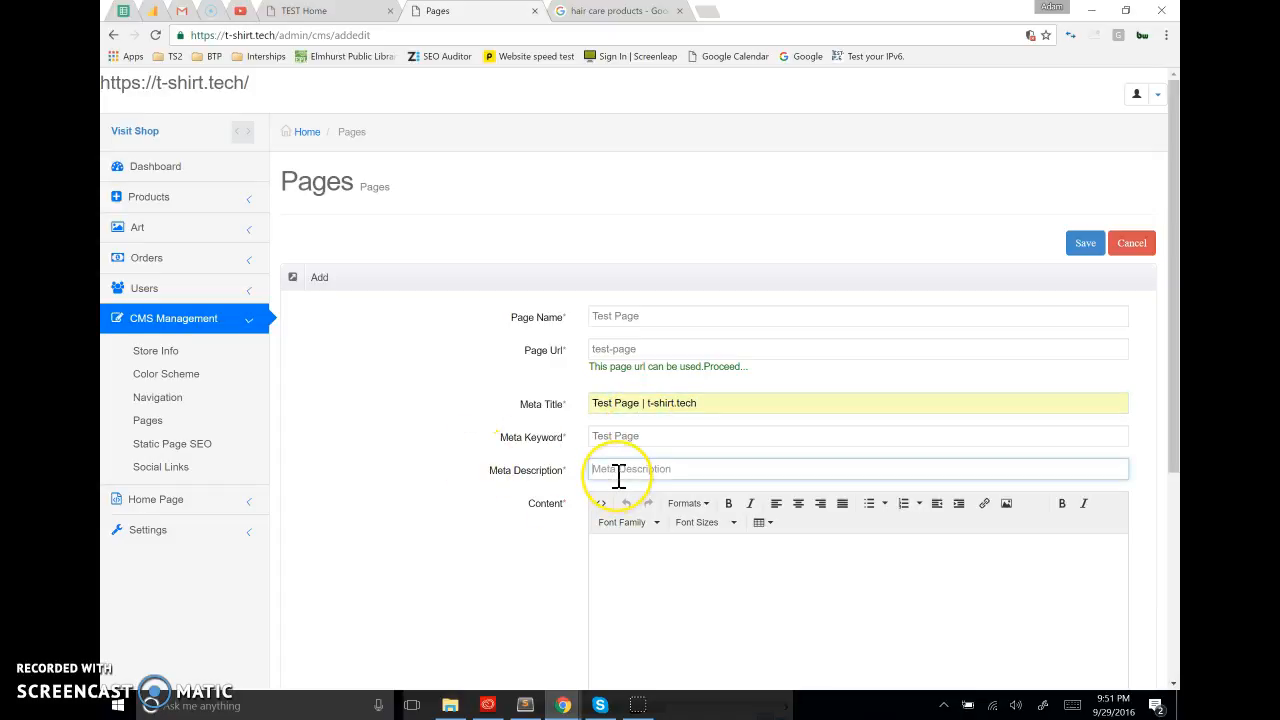
text(This )
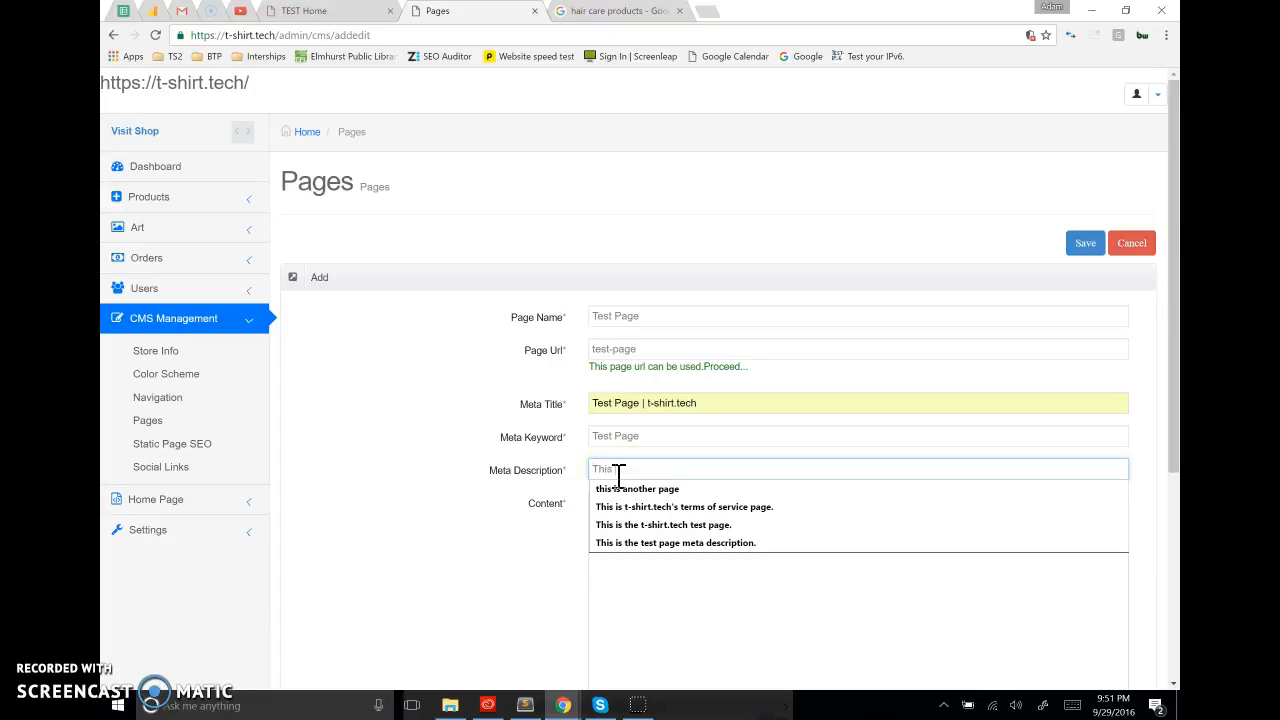
text(is and)
key(BackSpace)
key(BackSpace)
key(BackSpace)
text(a meta description)
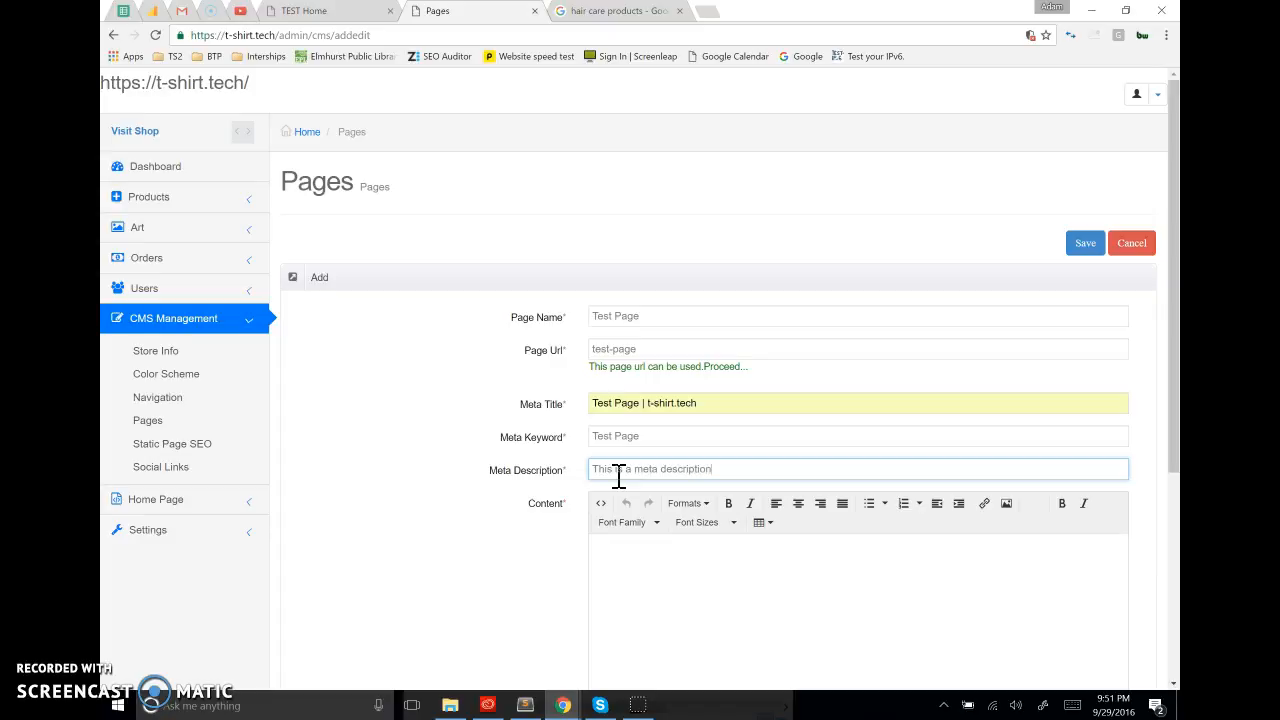
click(472, 508)
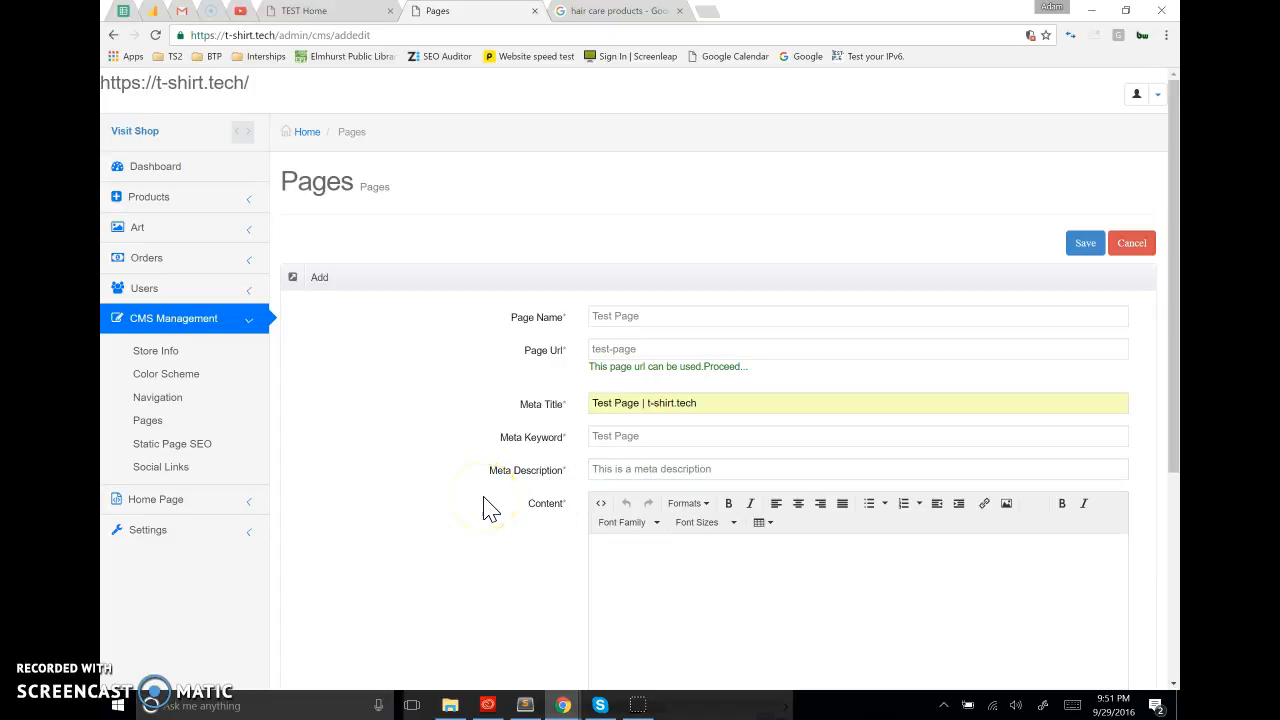
Look over the empty Content editor and set the new page's Status to Active
scroll(500, 551, down, 3)
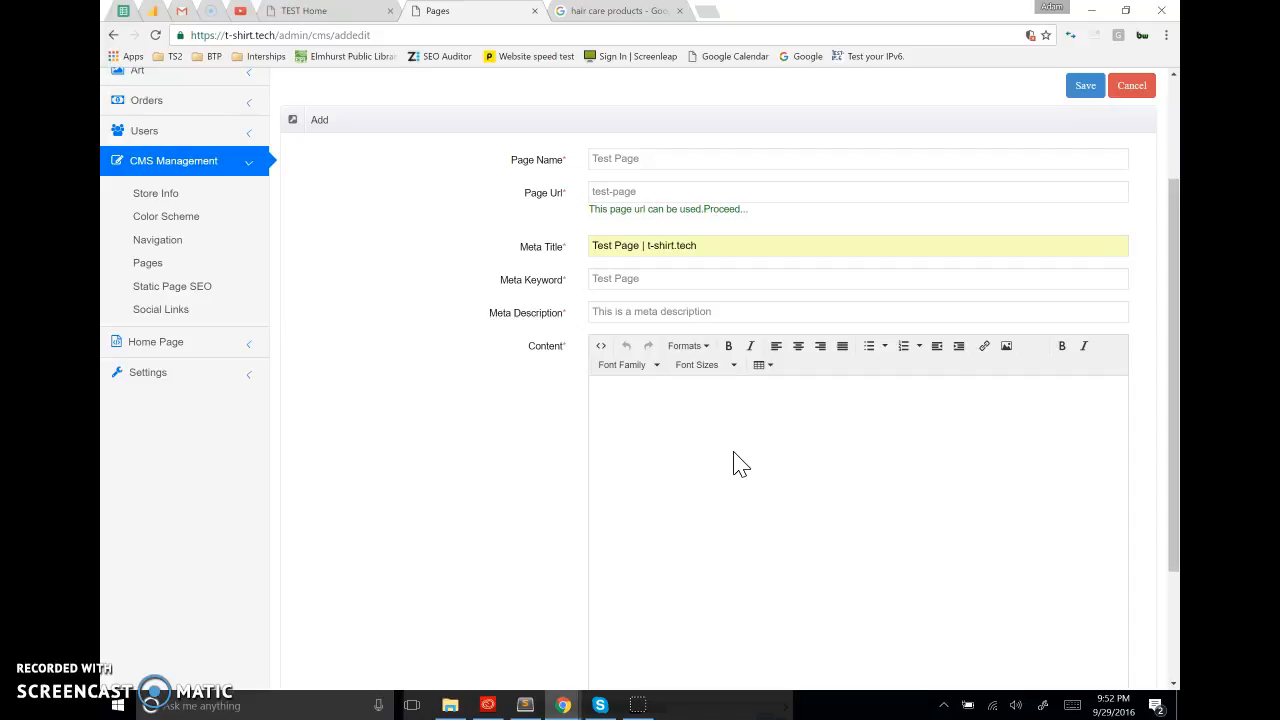
click(730, 453)
click(551, 440)
scroll(551, 440, down, 2)
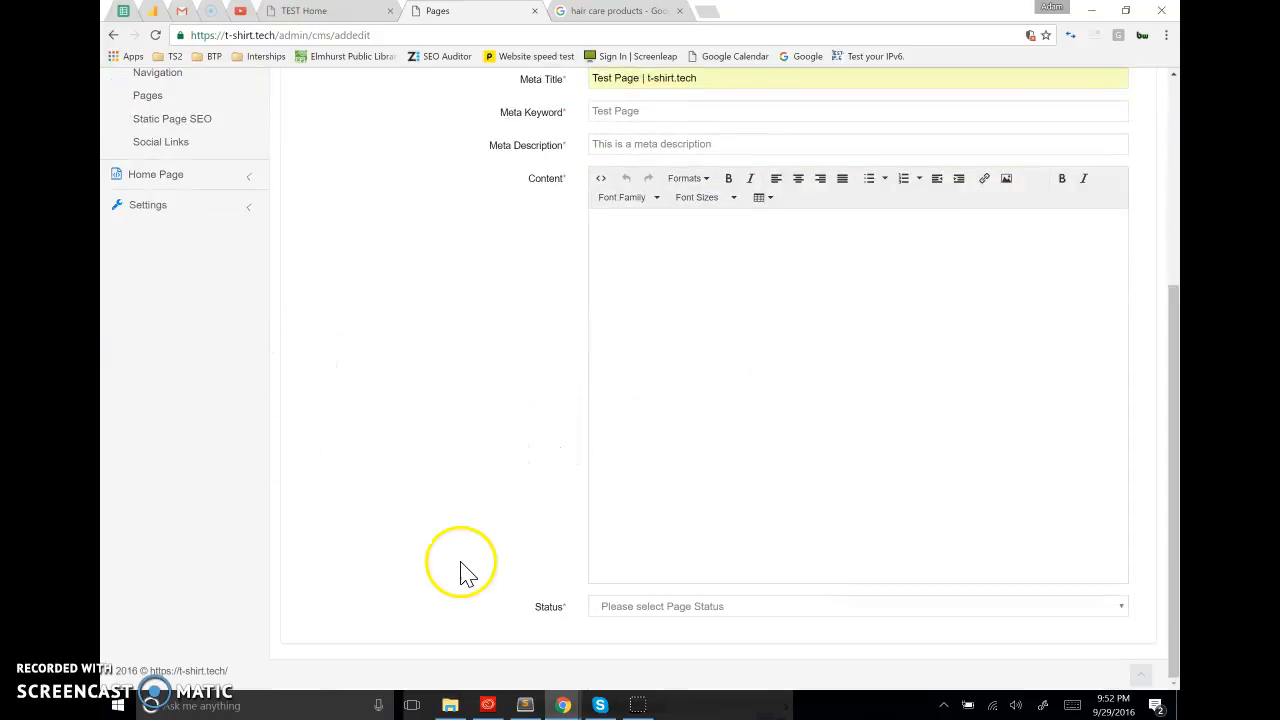
drag(533, 605, 569, 609)
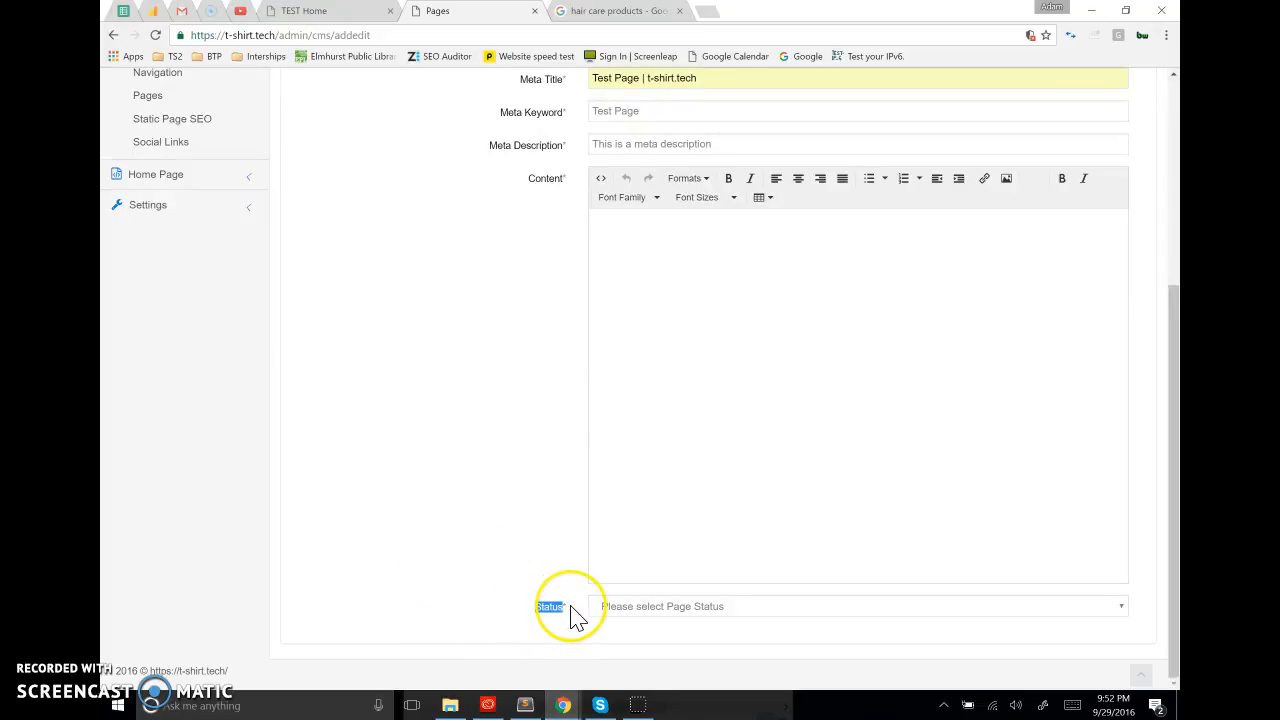
click(530, 628)
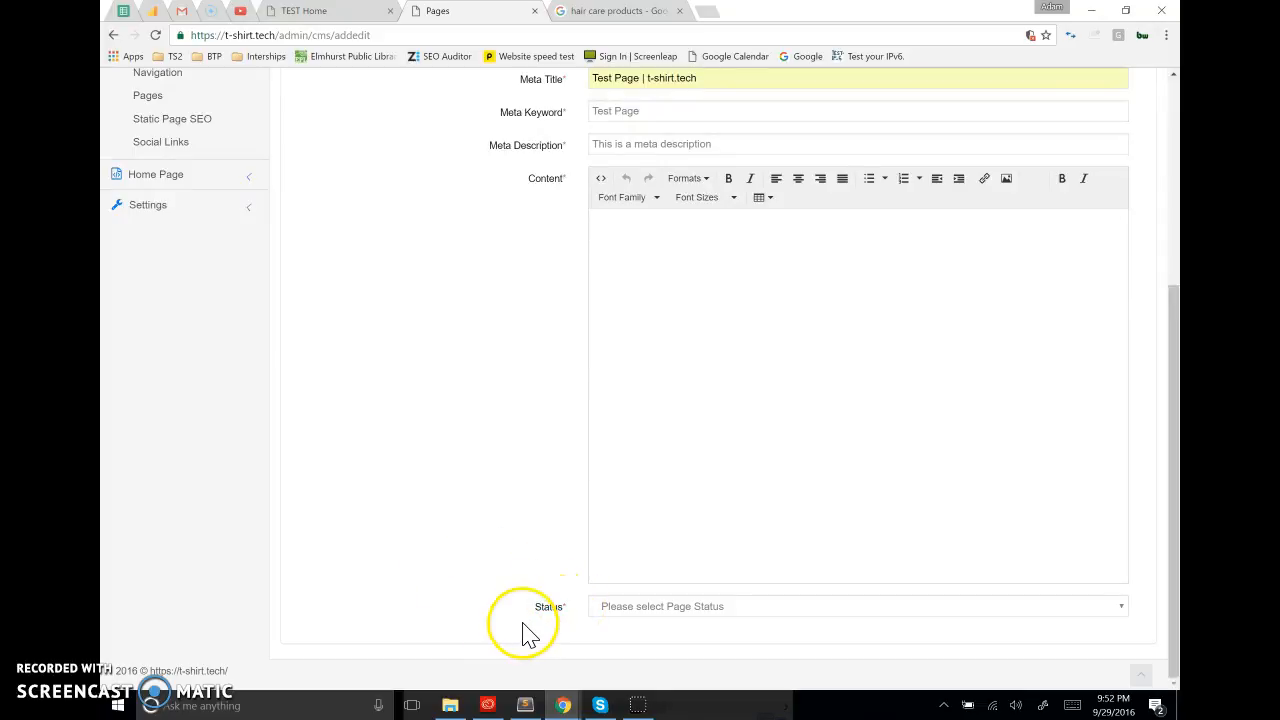
click(625, 608)
click(616, 650)
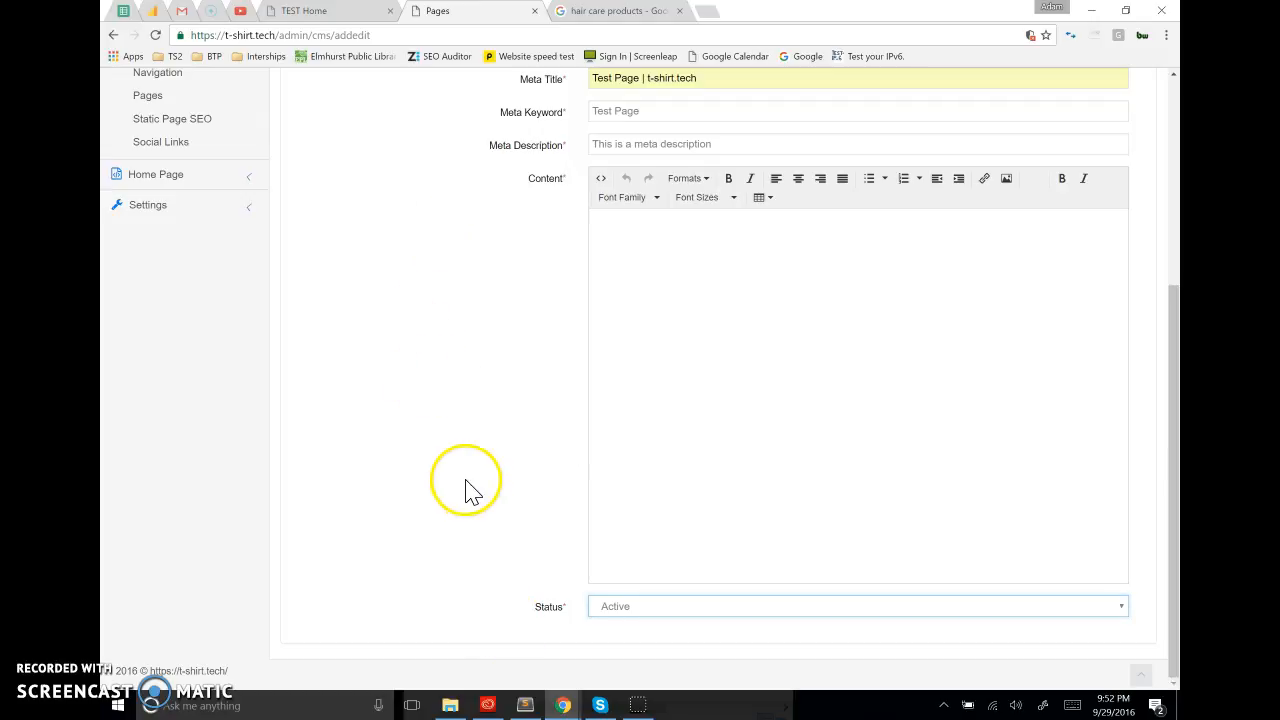
Switch to Sublime Text, copy the entire Lorem ipsum document, and return to the new page's form in the browser
scroll(468, 490, up, 2)
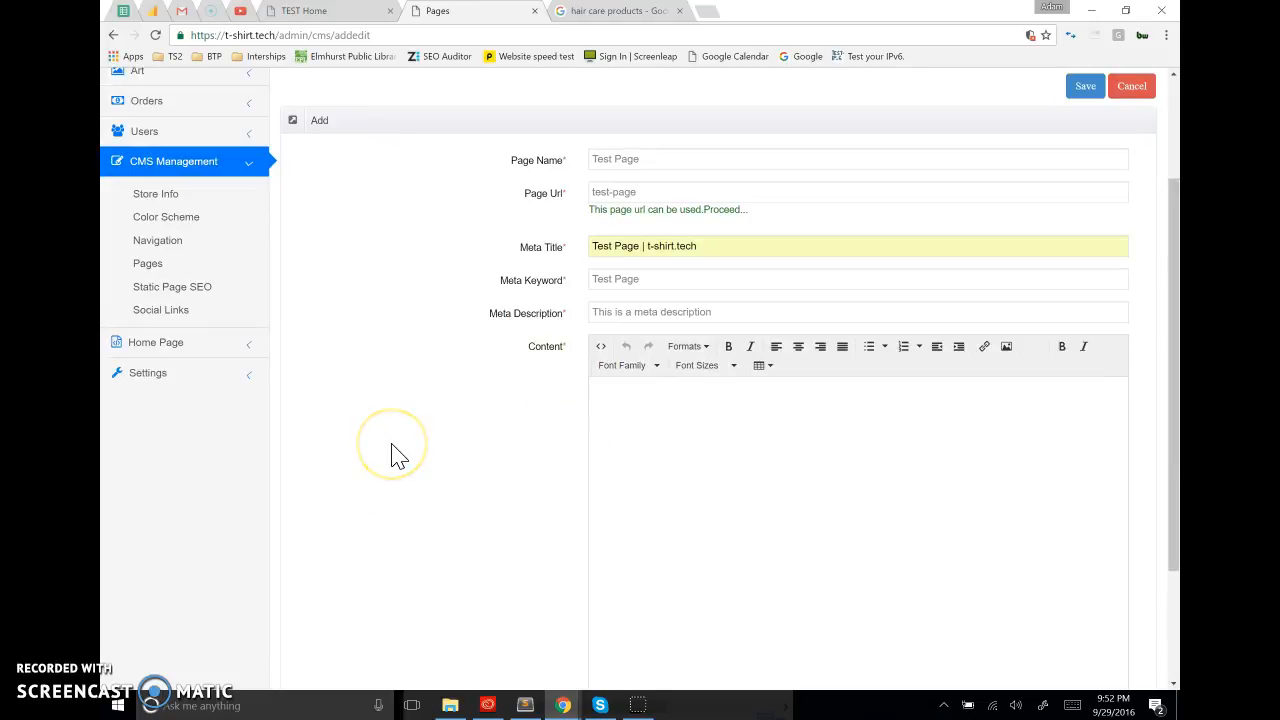
click(525, 705)
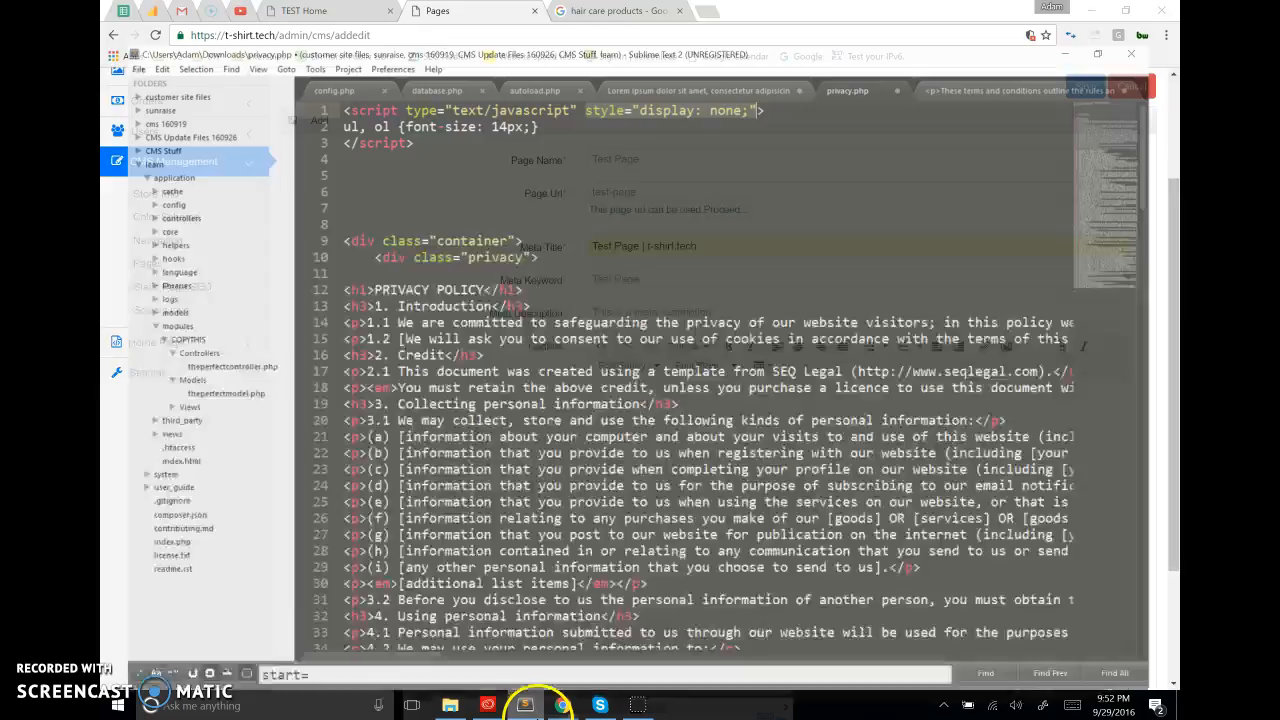
click(965, 47)
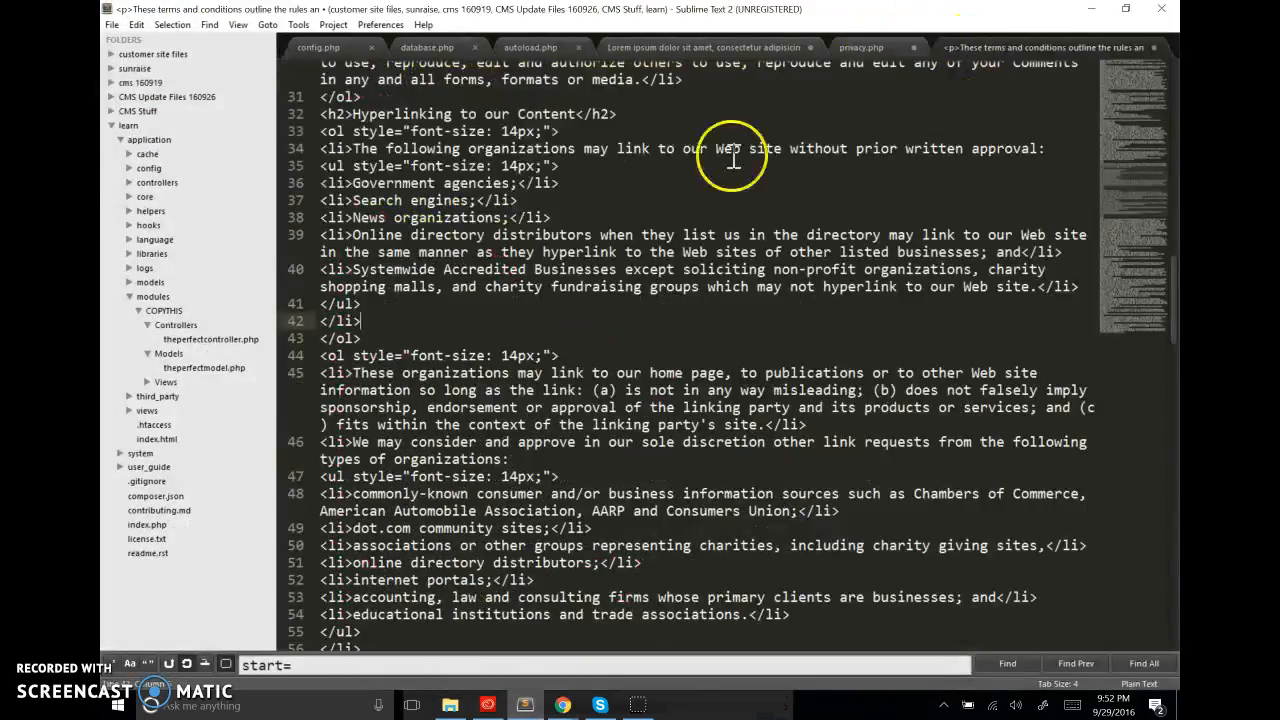
click(862, 47)
click(535, 47)
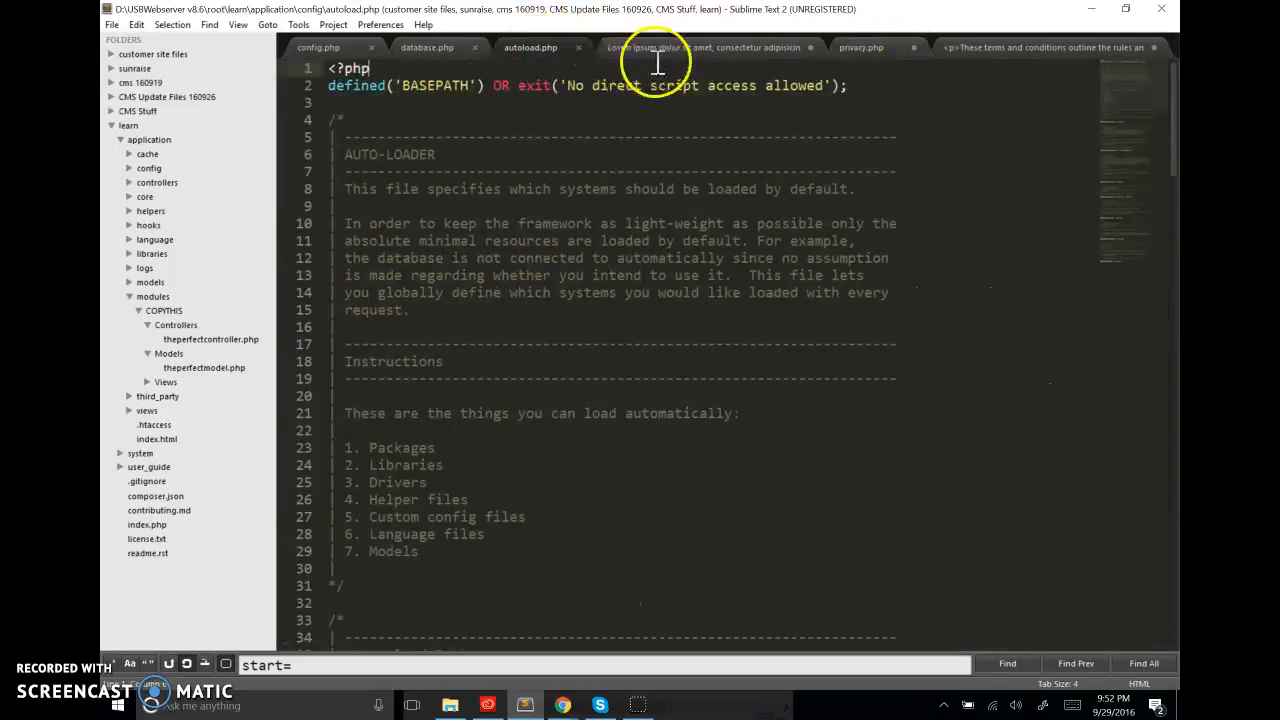
click(683, 50)
click(525, 104)
key(ctrl+a)
key(ctrl+c)
click(1091, 9)
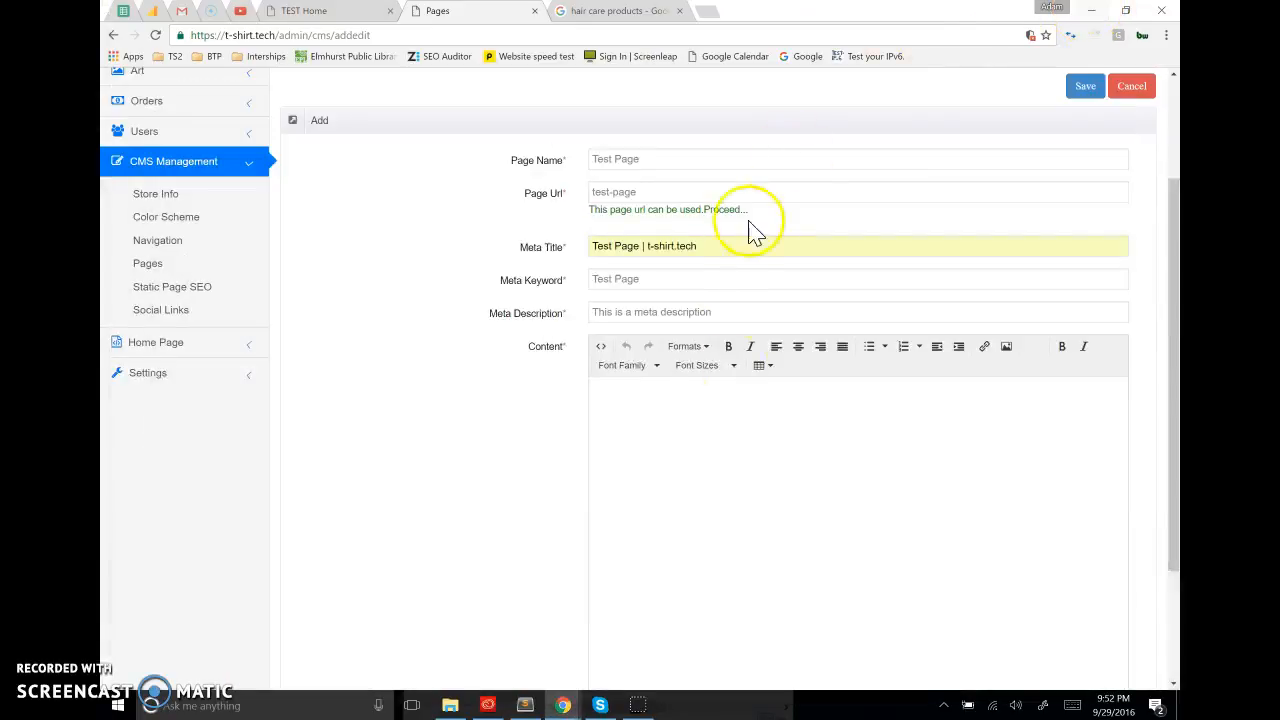
Paste the copied Lorem ipsum text three times into the new page's Content editor and save the page
key(ctrl+v)
key(ctrl+v)
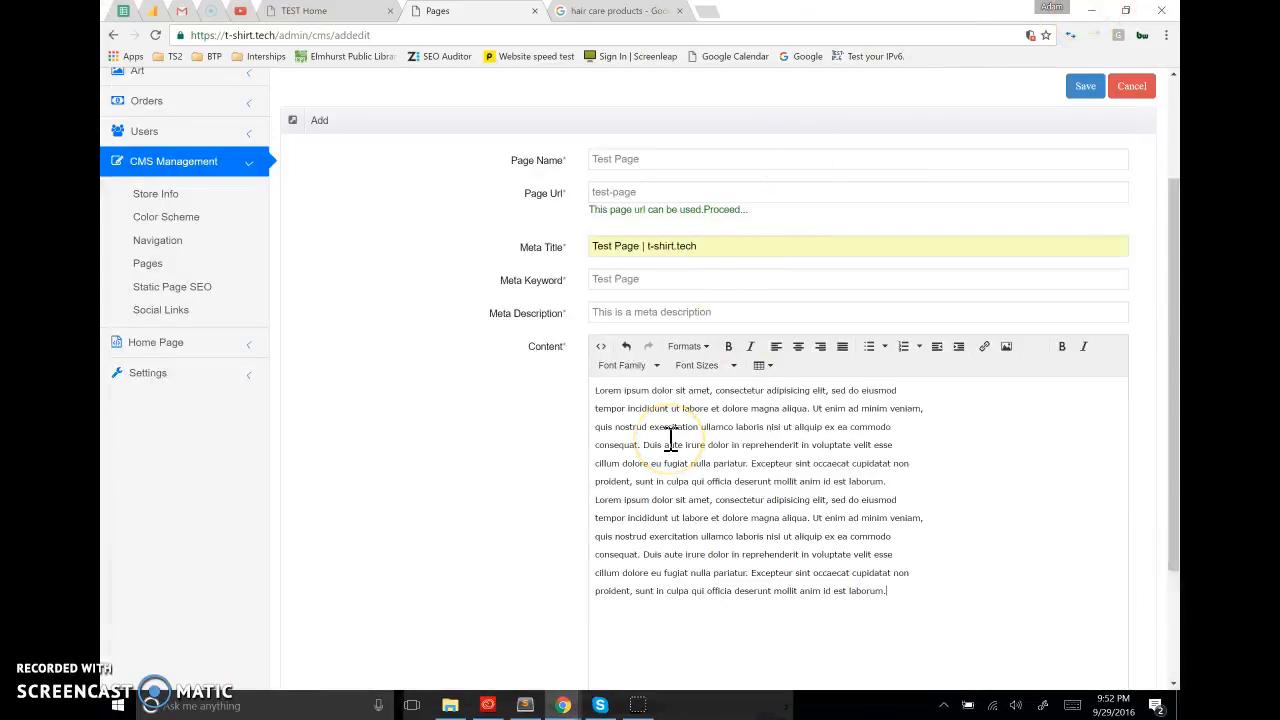
key(ctrl+v)
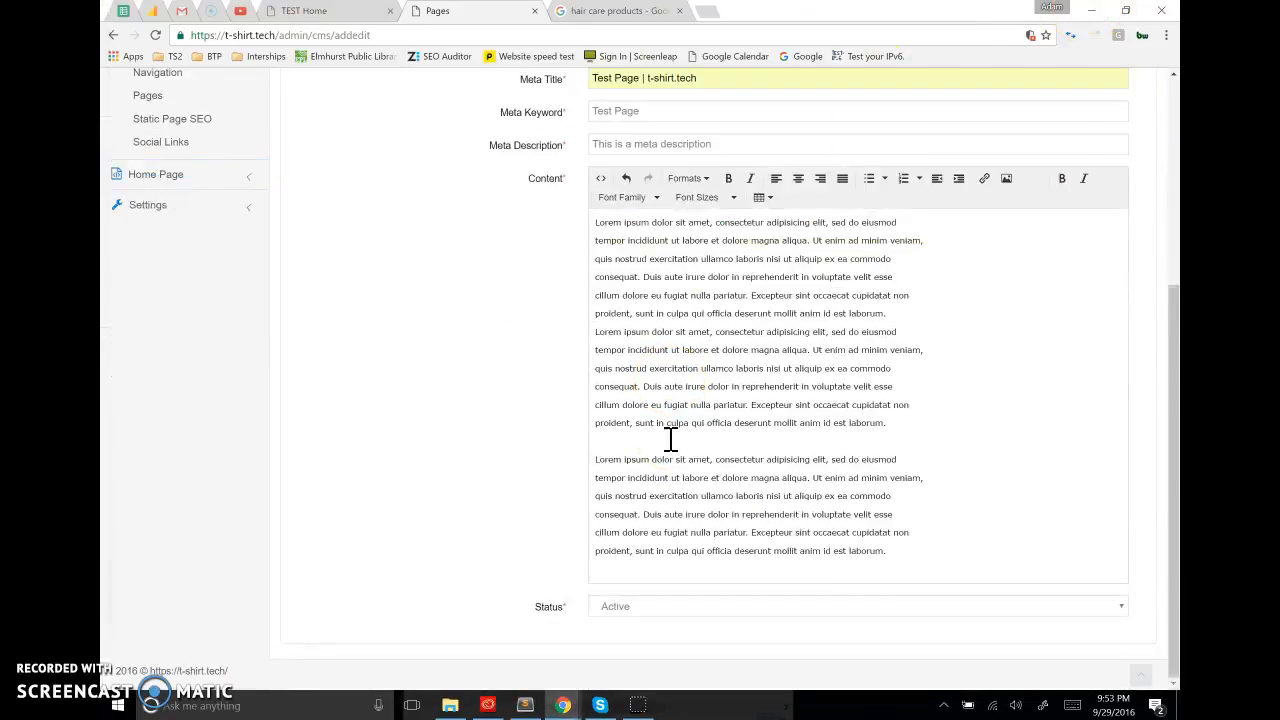
scroll(490, 335, up, 3)
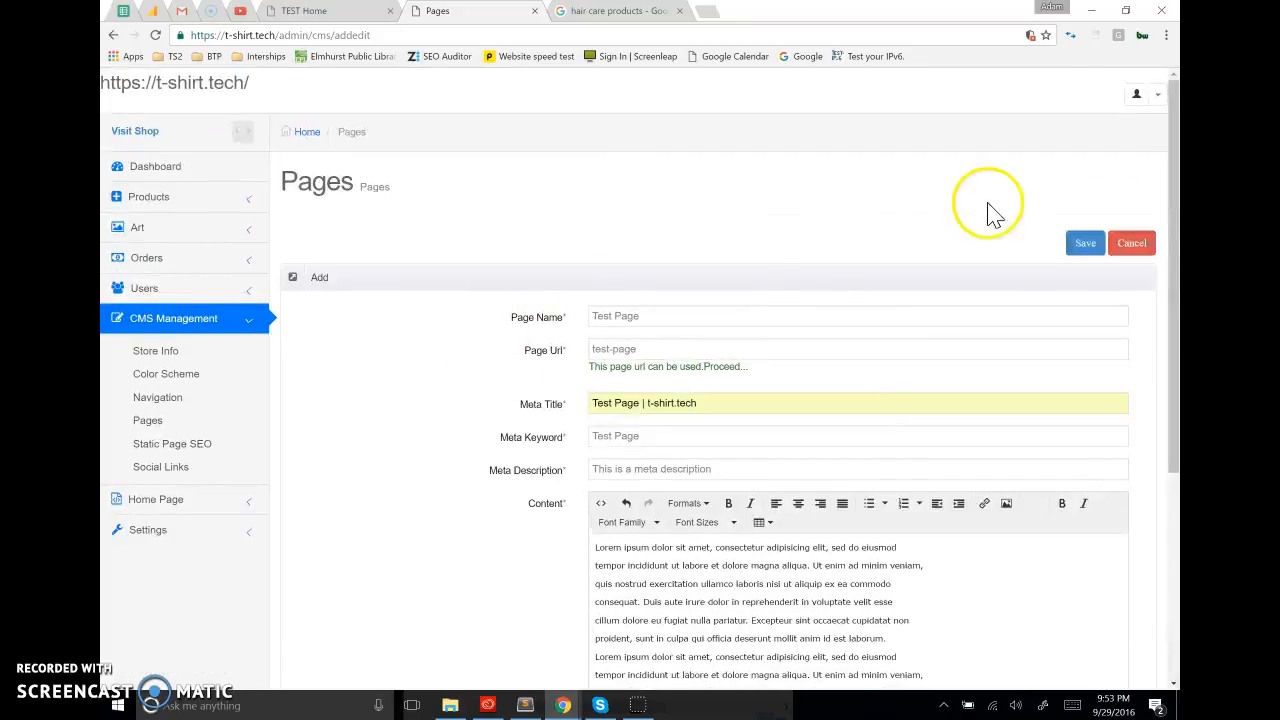
click(1085, 245)
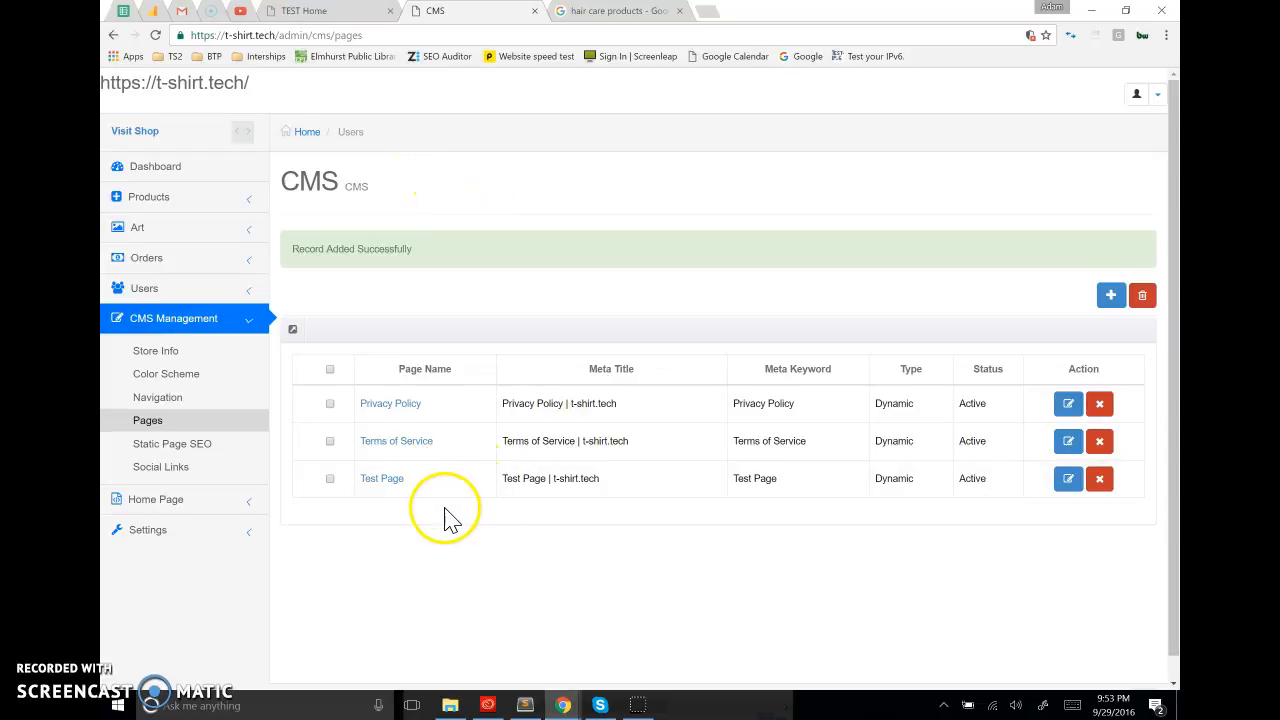
Open the published Test Page from the CMS page list and review its content and footer links
click(376, 480)
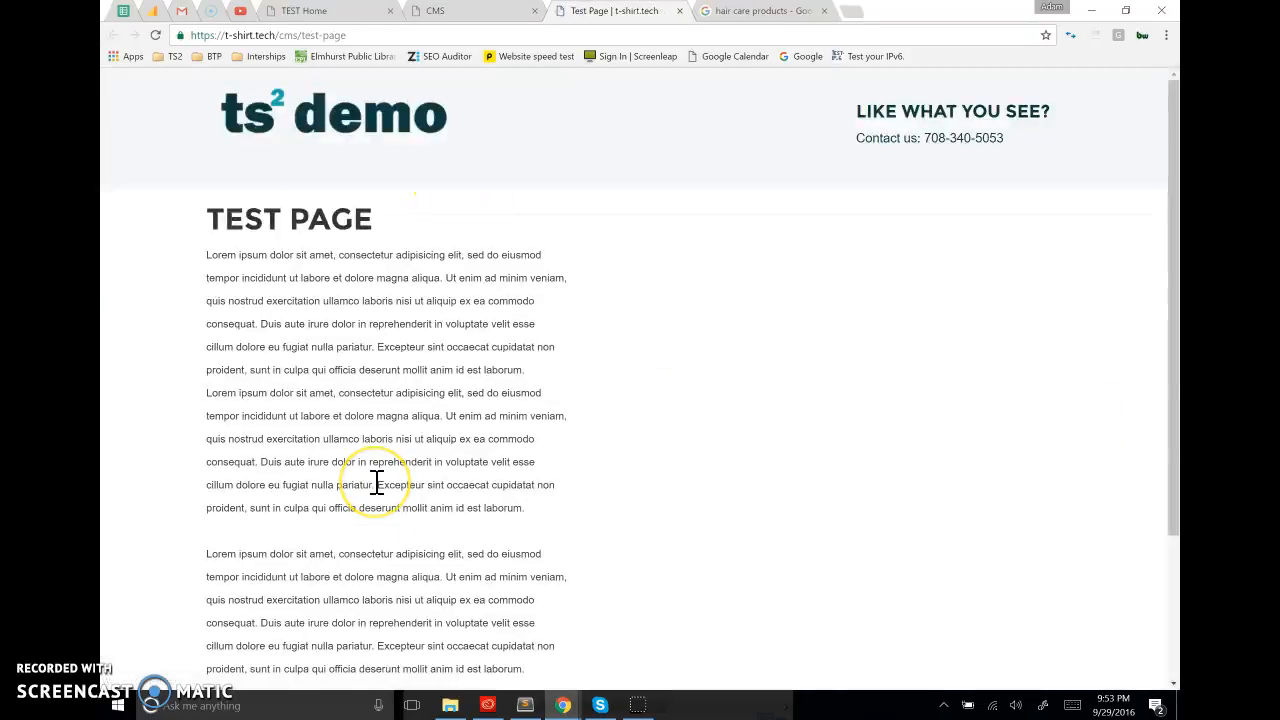
scroll(378, 490, down, 2)
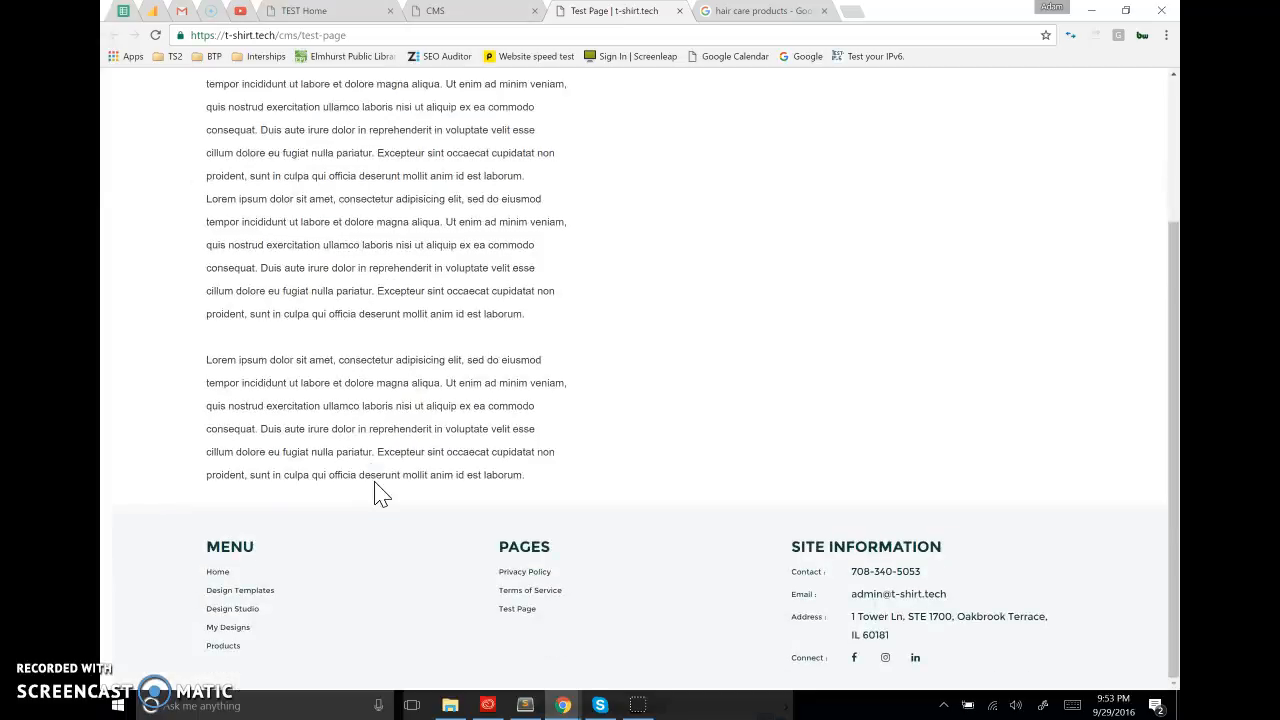
scroll(378, 494, up, 2)
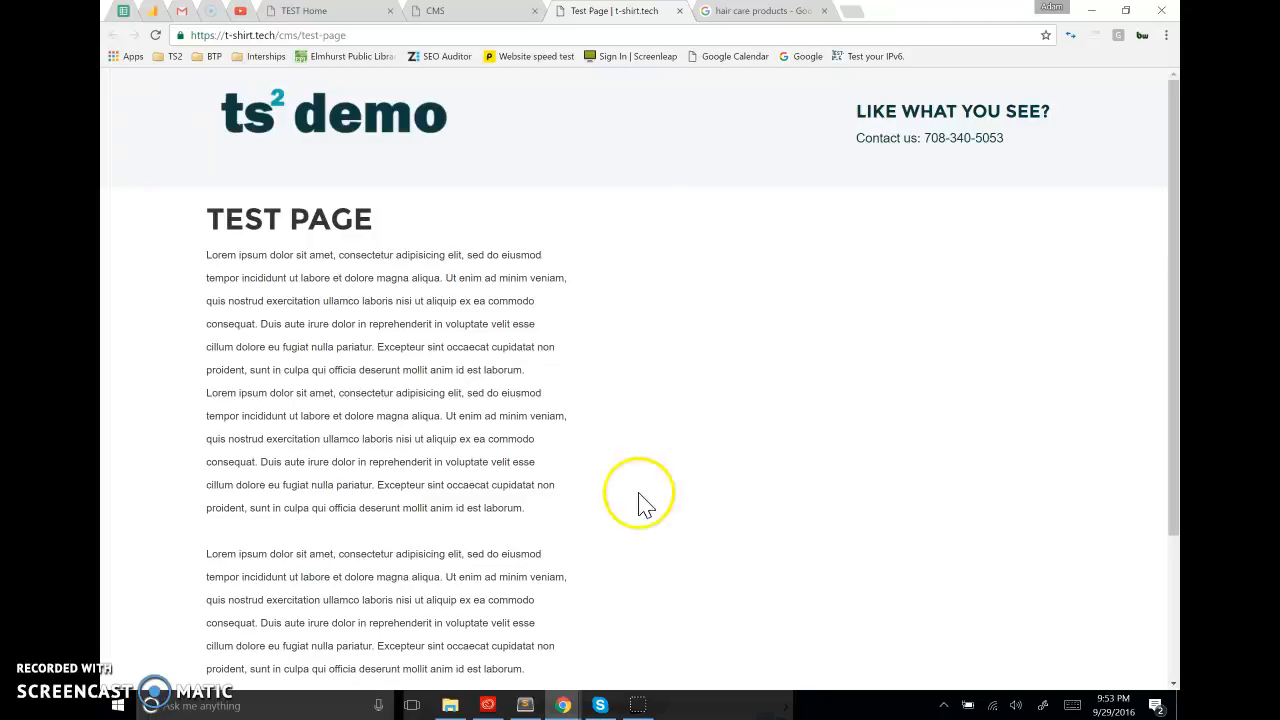
scroll(740, 442, down, 2)
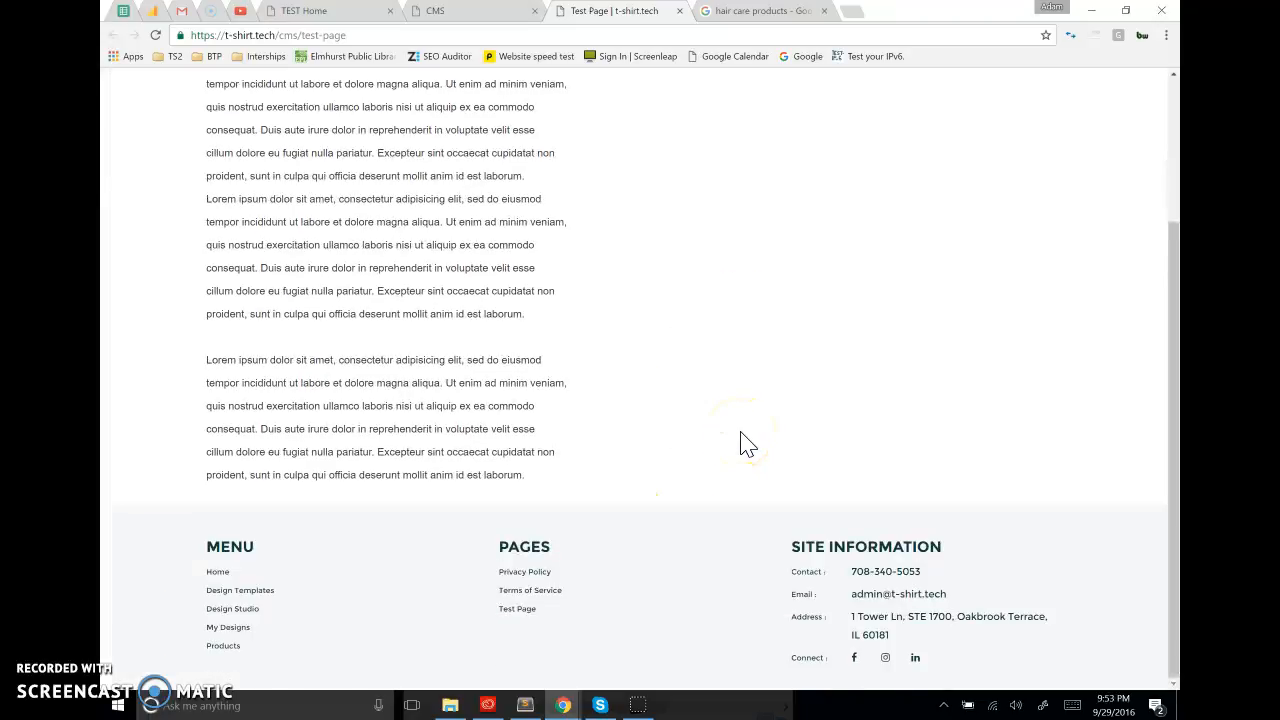
scroll(745, 444, up, 2)
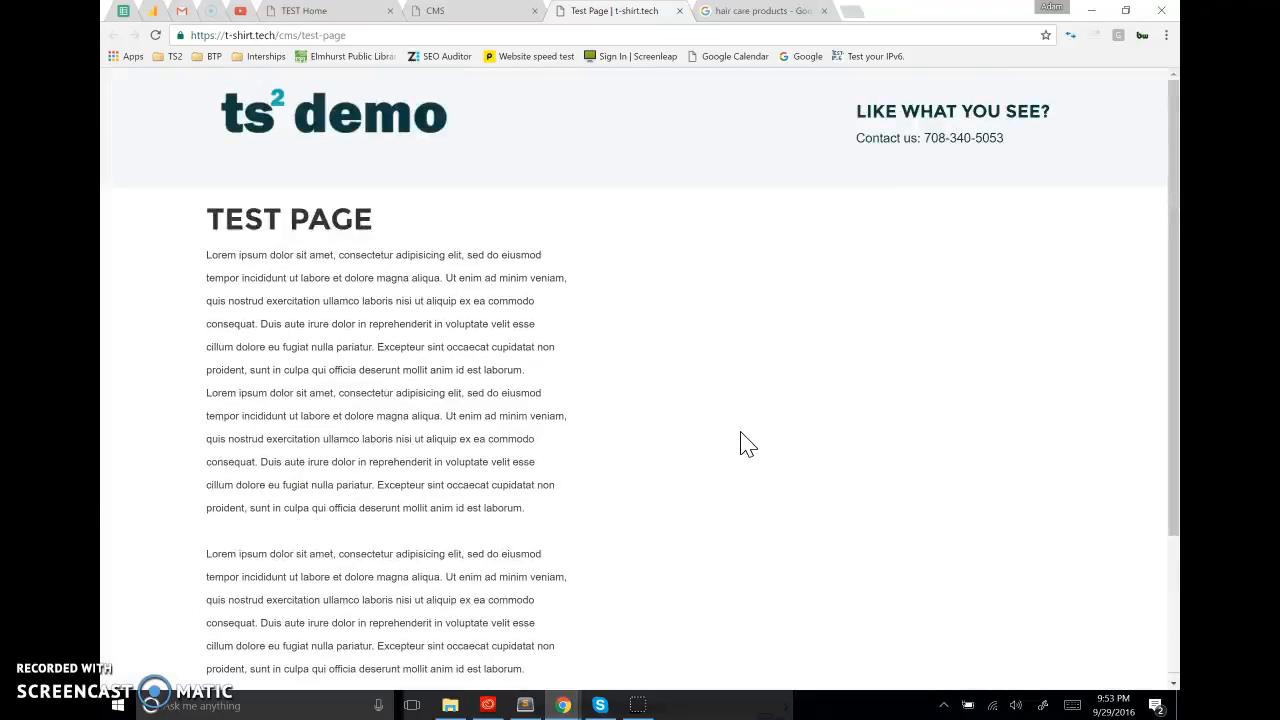